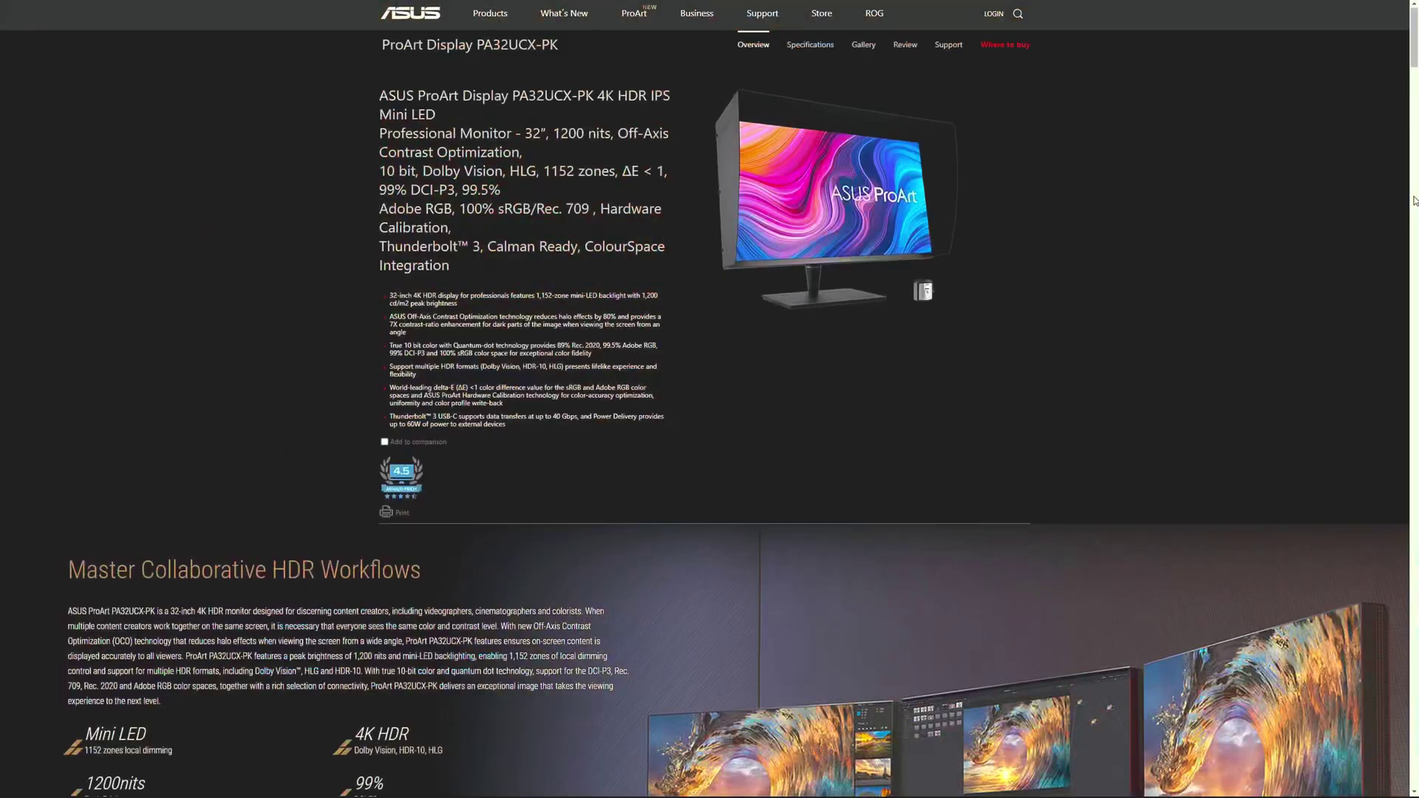
# Read the overview of the ASUS ProArt Display PA32UCX-PK product page, including its HDR workflow features.
pyautogui.scroll(-5, 1413, 200)
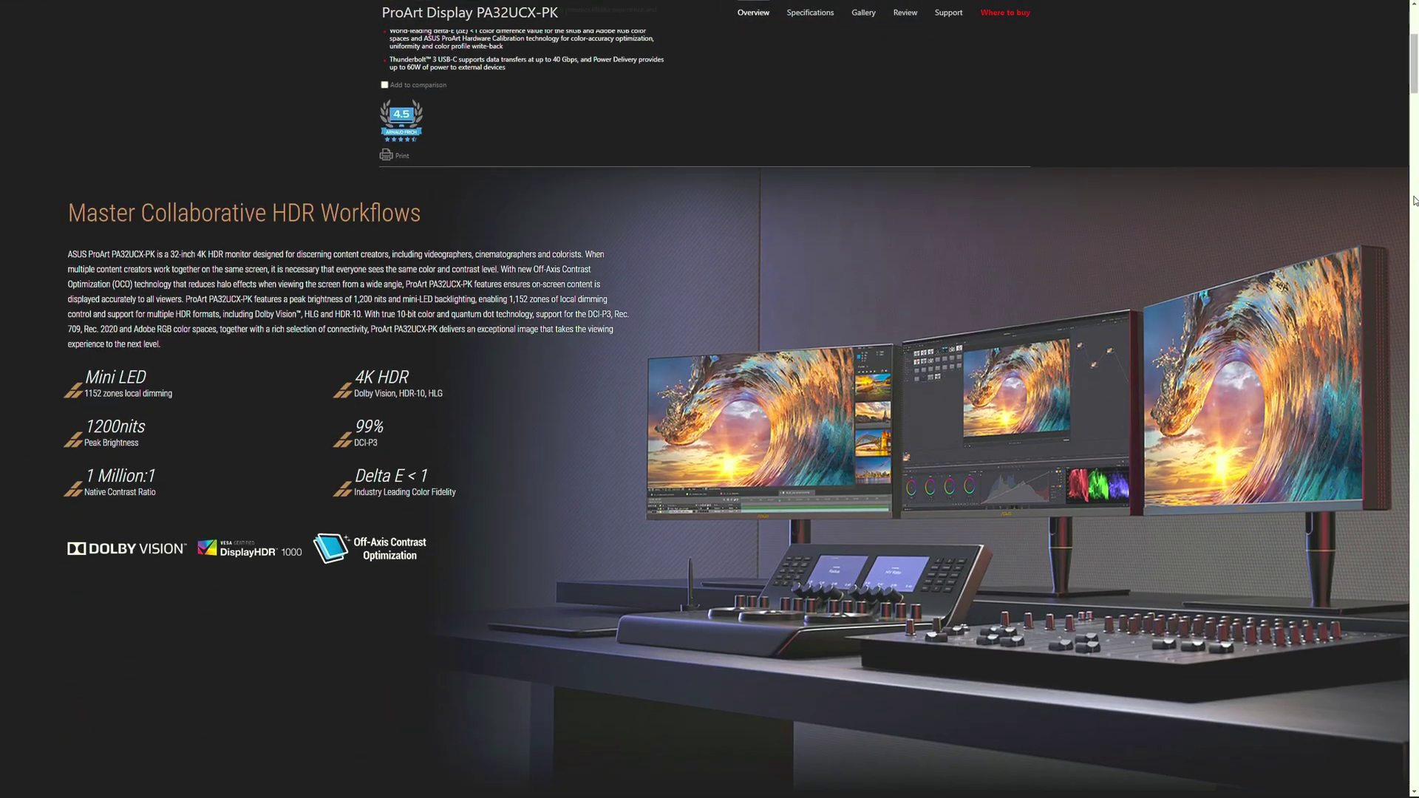
pyautogui.scroll(-3, 1414, 200)
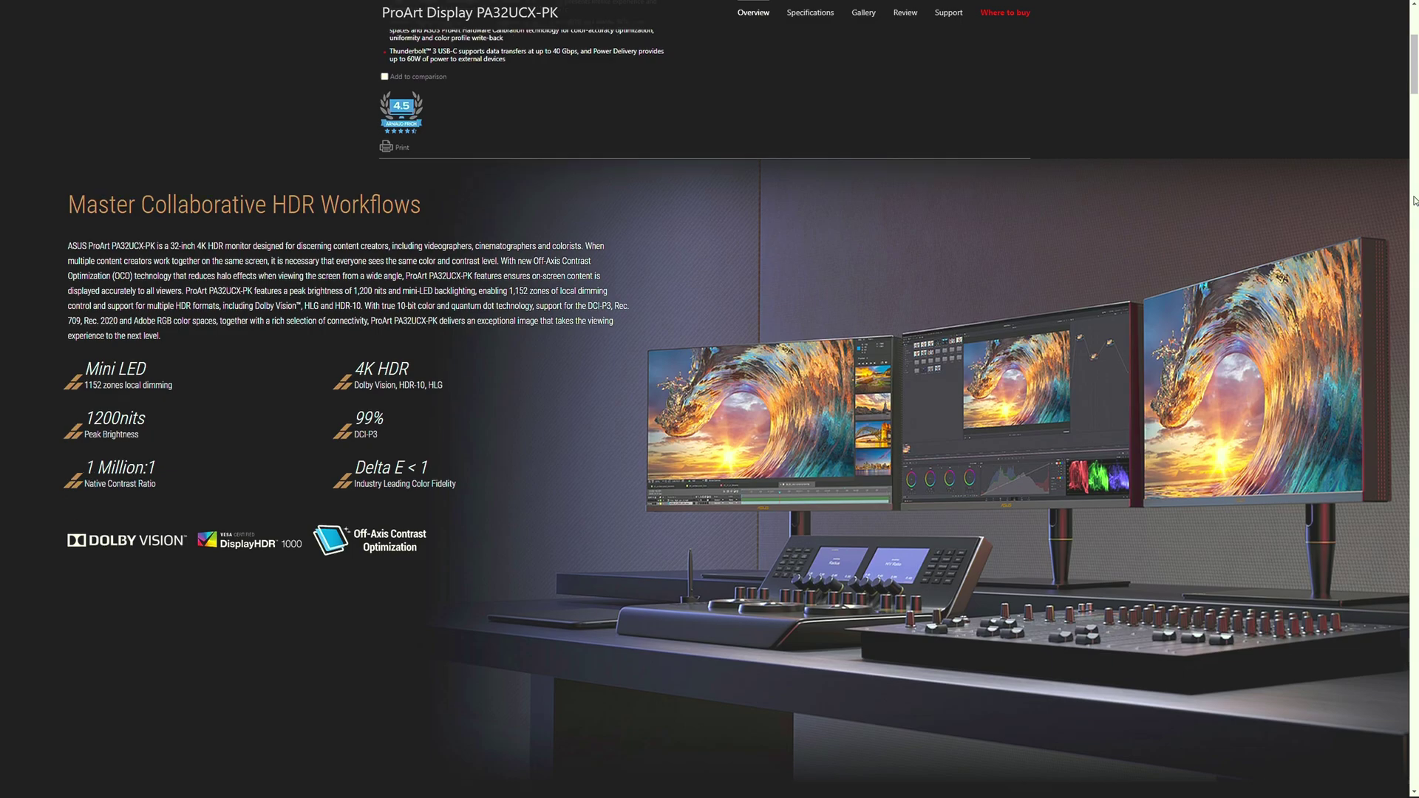
pyautogui.scroll(-7, 1414, 199)
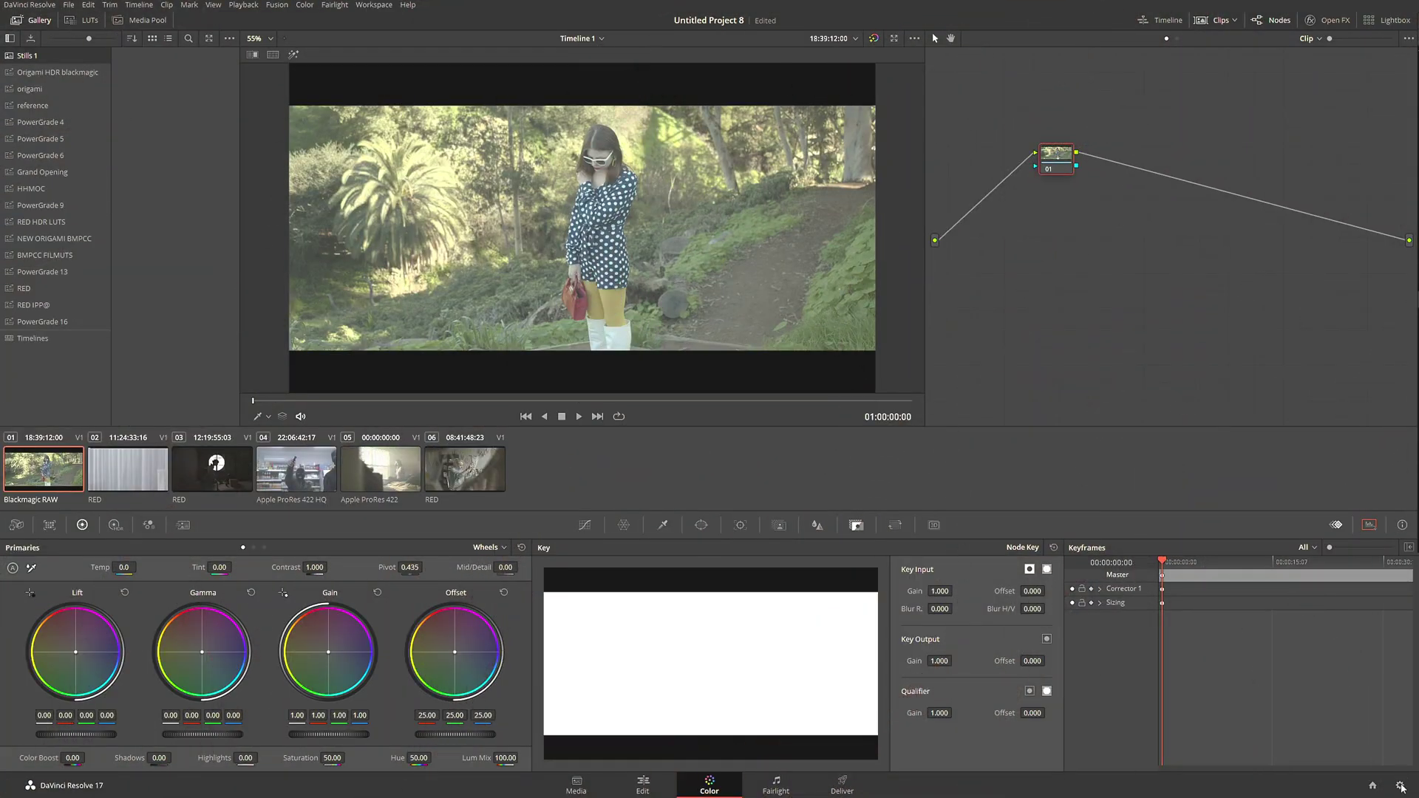
# Set the project's timeline resolution to 3840 x 2160 Ultra HD, save, and narrow the gallery to enlarge the viewer.
pyautogui.click(1399, 786)
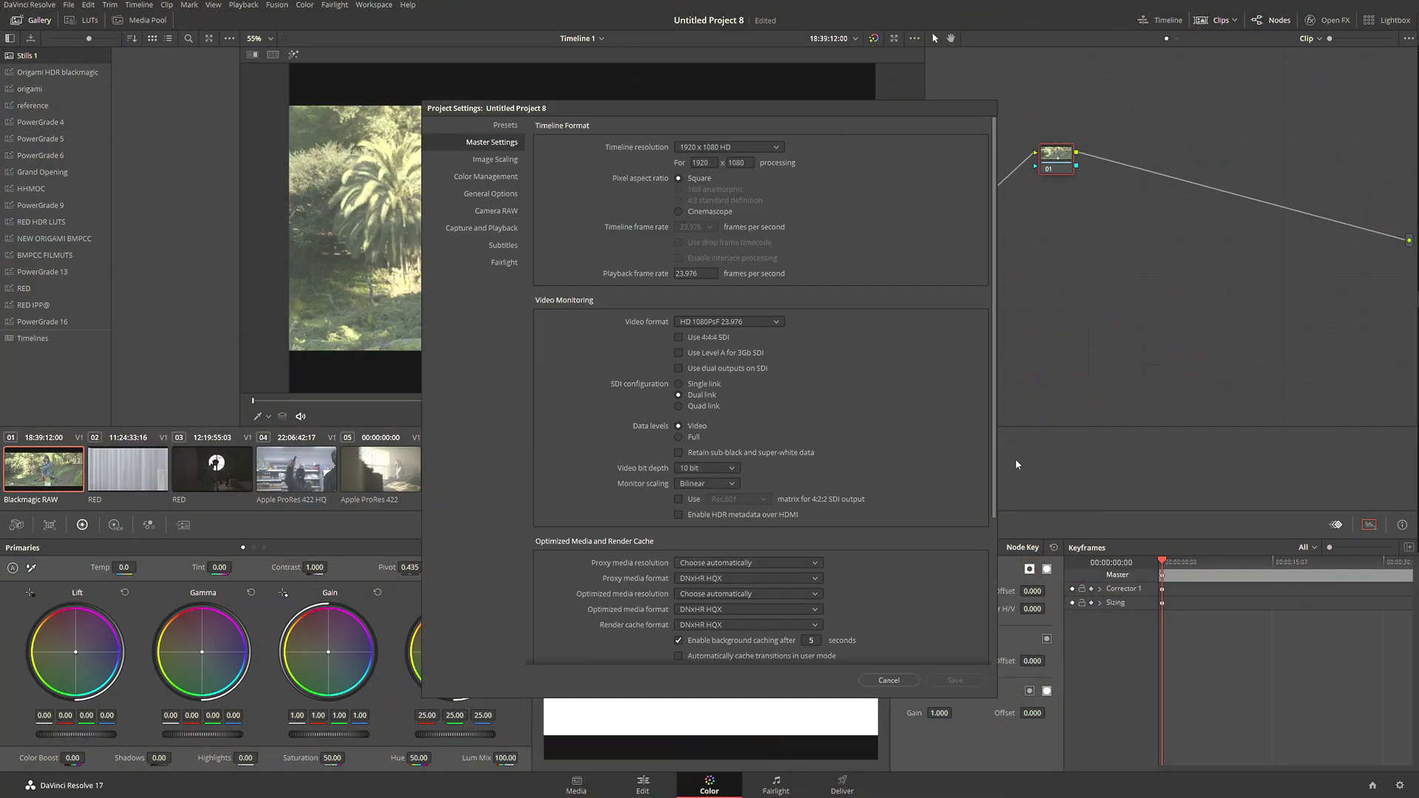
pyautogui.click(759, 151)
pyautogui.scroll(-3, 740, 233)
pyautogui.scroll(3, 742, 234)
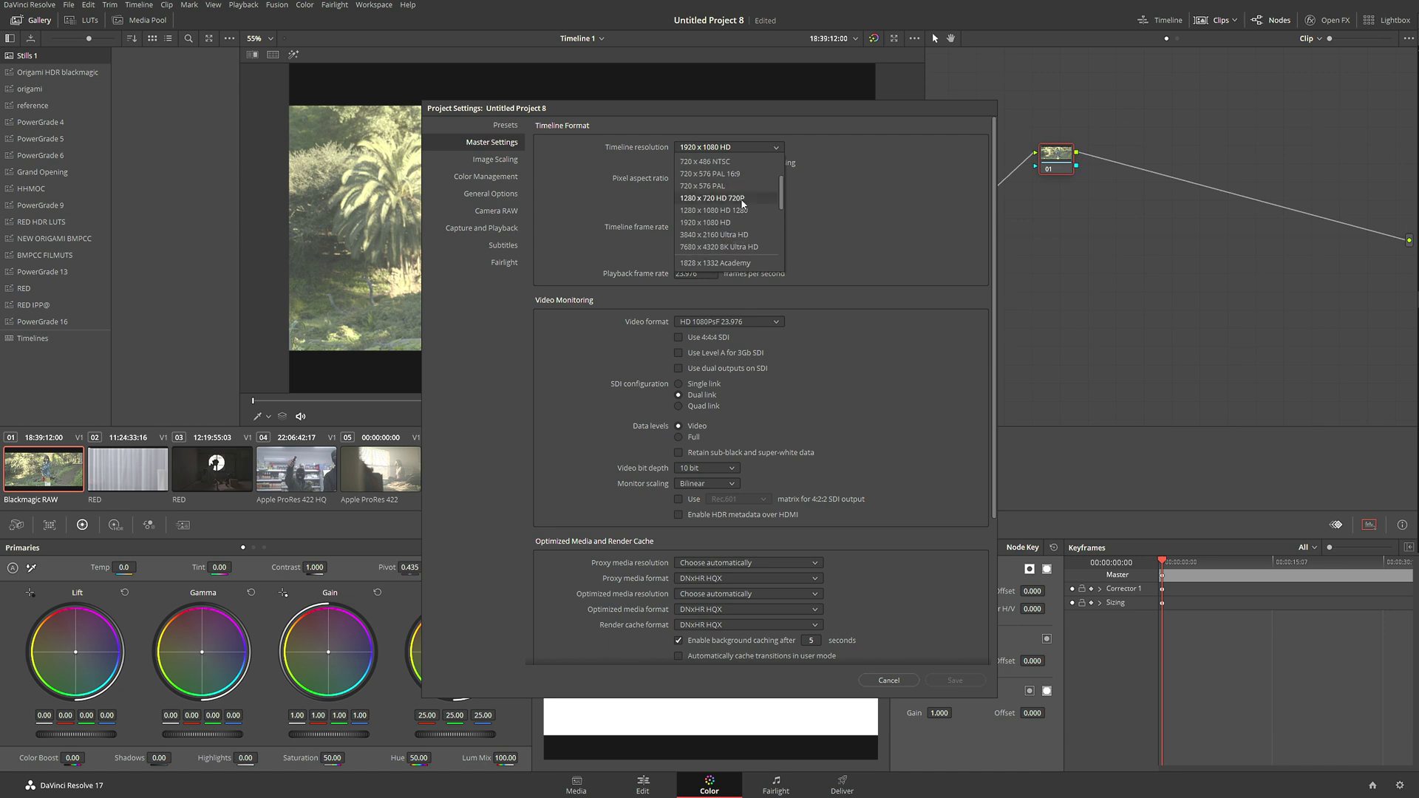
pyautogui.click(716, 234)
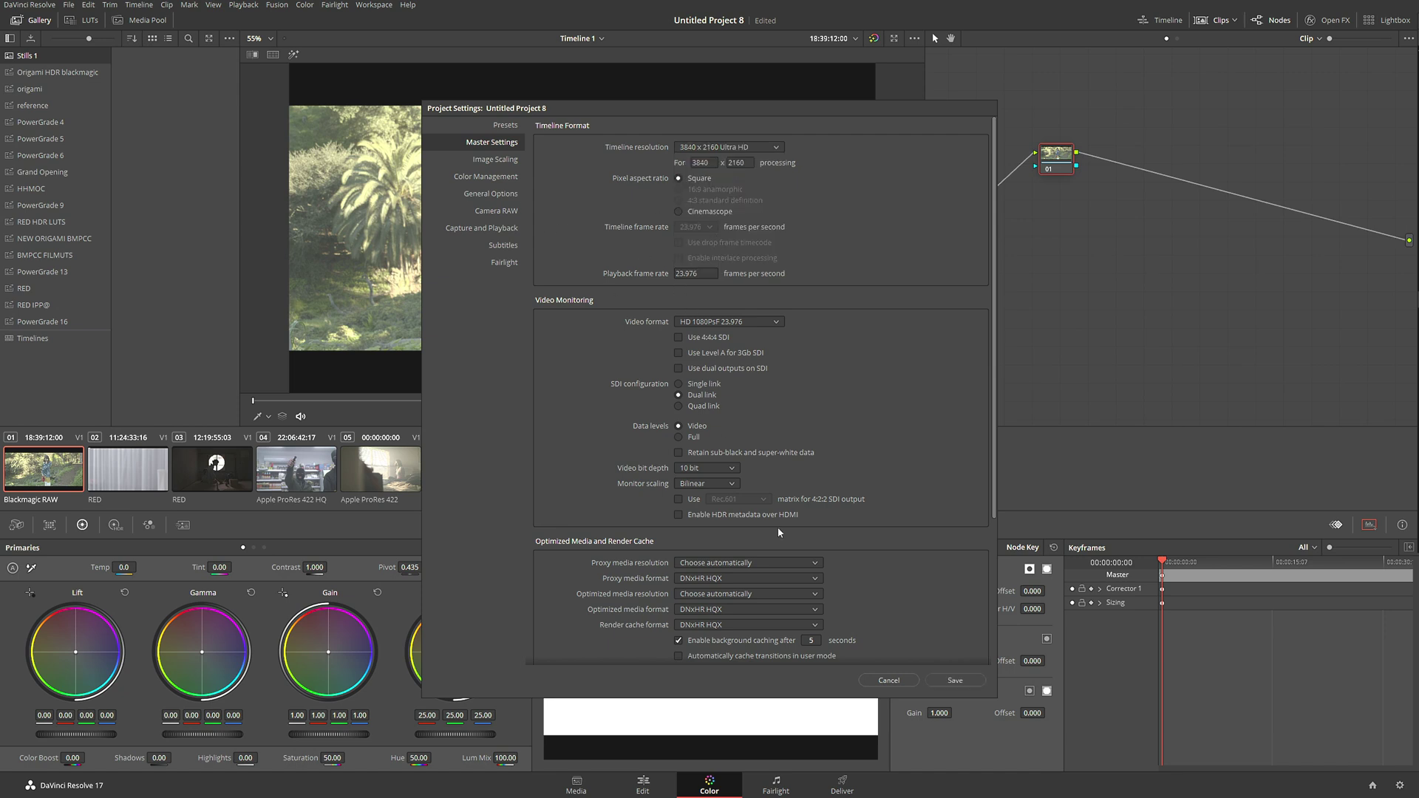
pyautogui.click(957, 681)
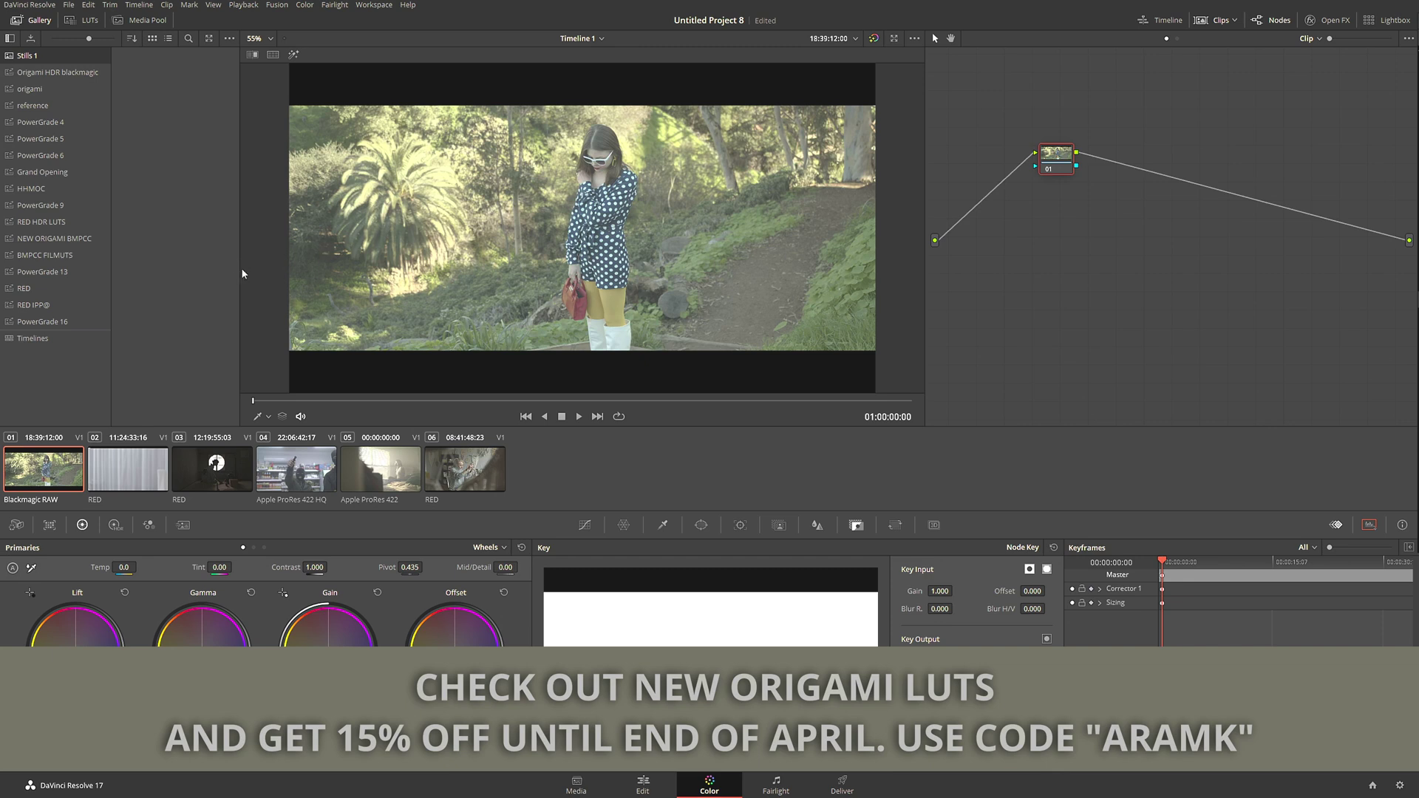
pyautogui.moveTo(240, 268); pyautogui.dragTo(147, 274)
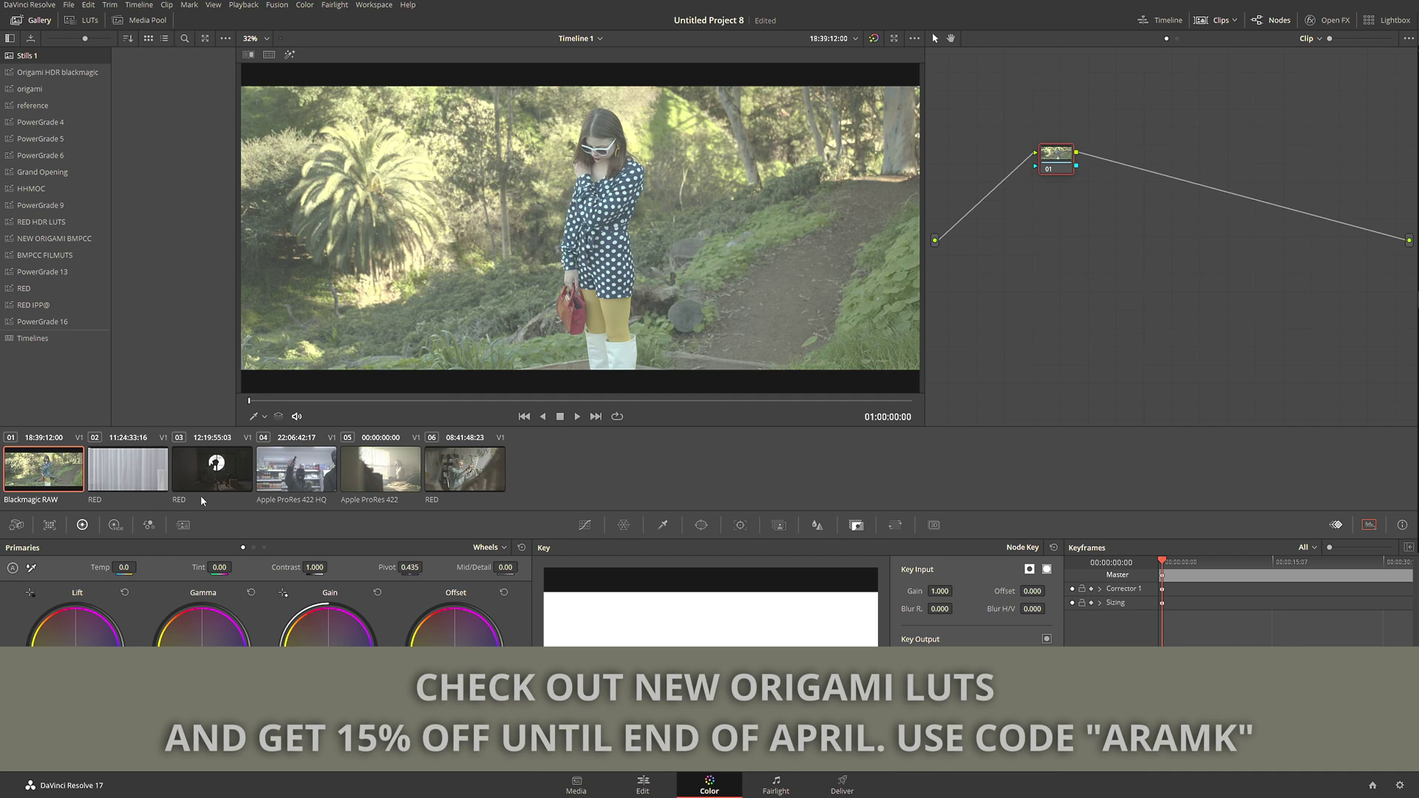
# In the project's color management settings, choose DaVinci YRGB Color Managed as color science with the HDR Rec.2020 preset.
pyautogui.click(1399, 785)
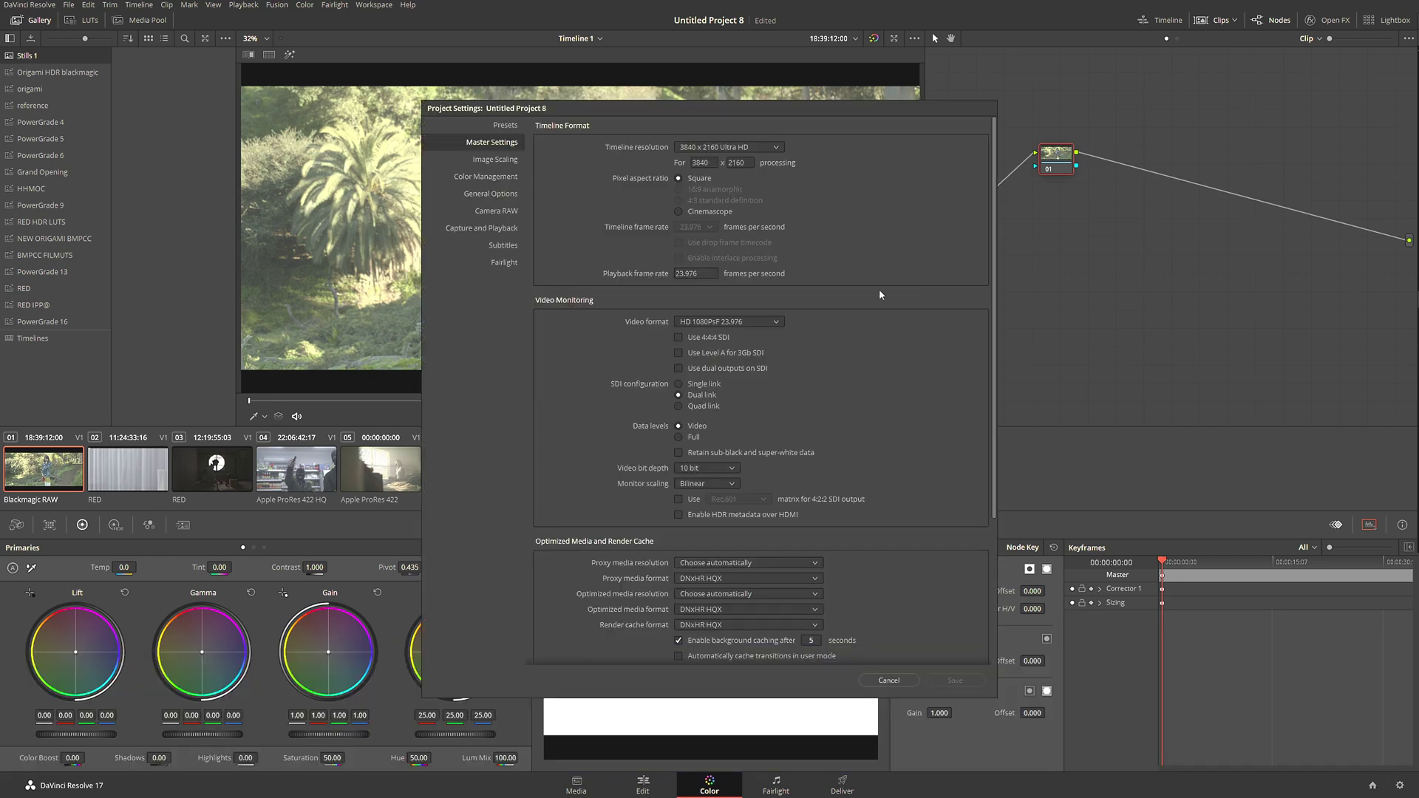
pyautogui.click(475, 176)
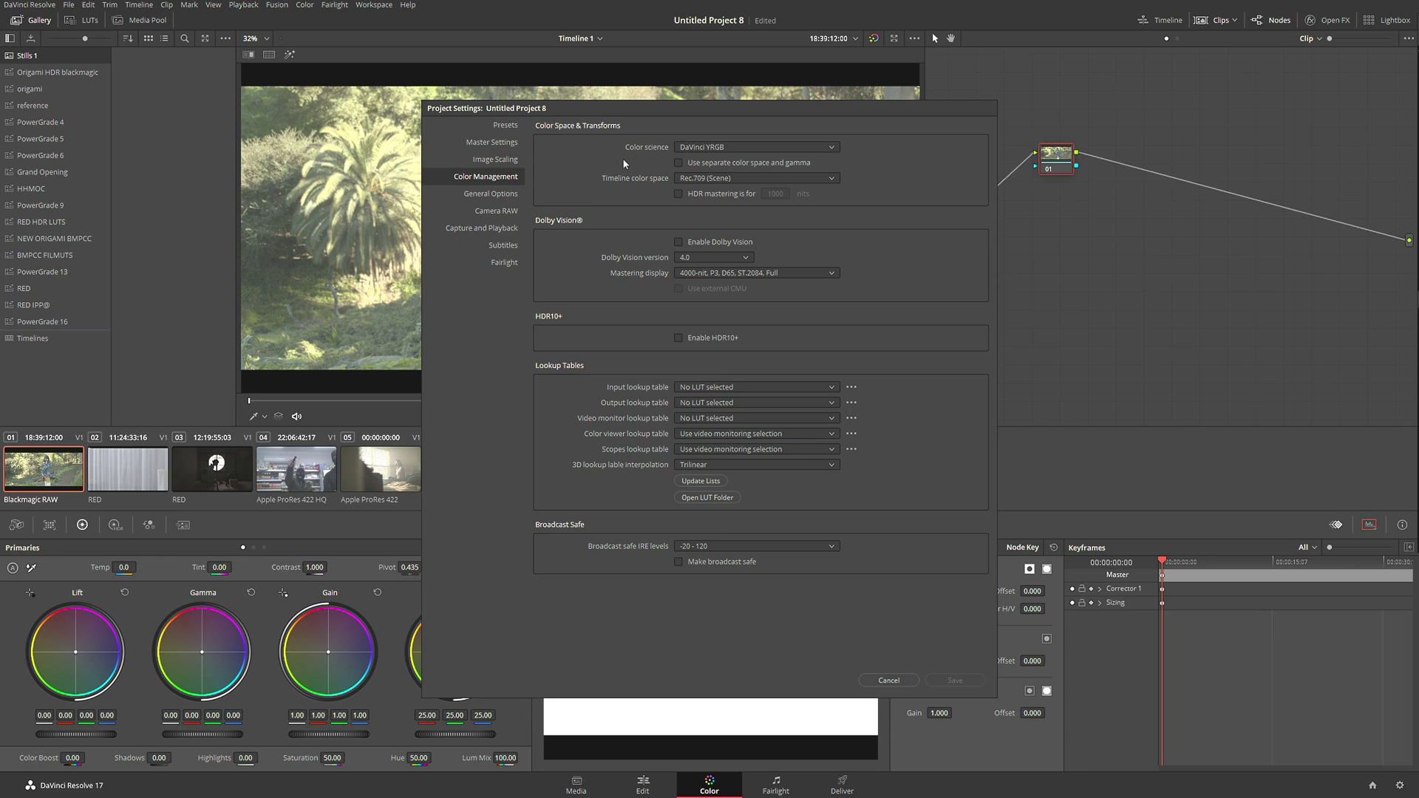
pyautogui.click(759, 151)
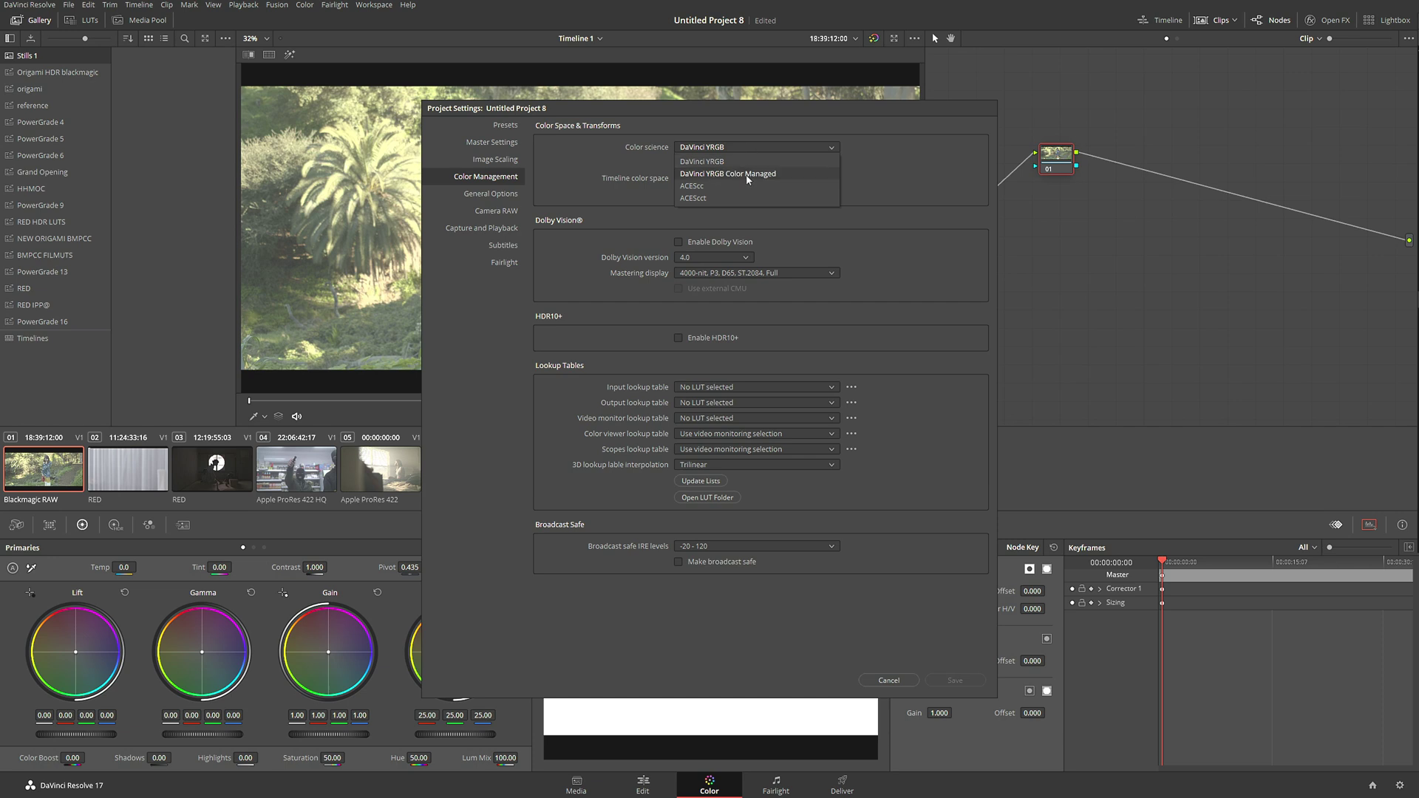
pyautogui.click(747, 174)
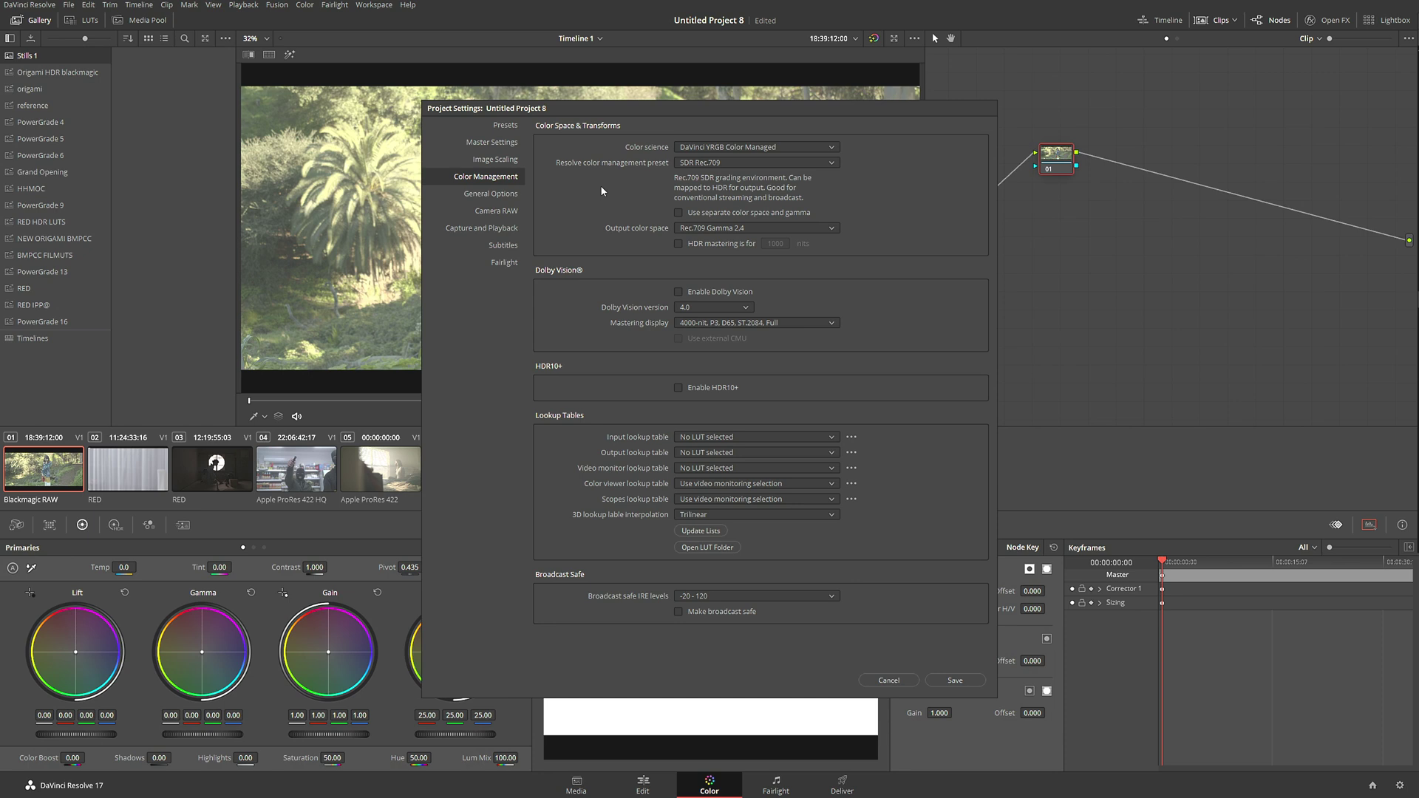
pyautogui.click(728, 162)
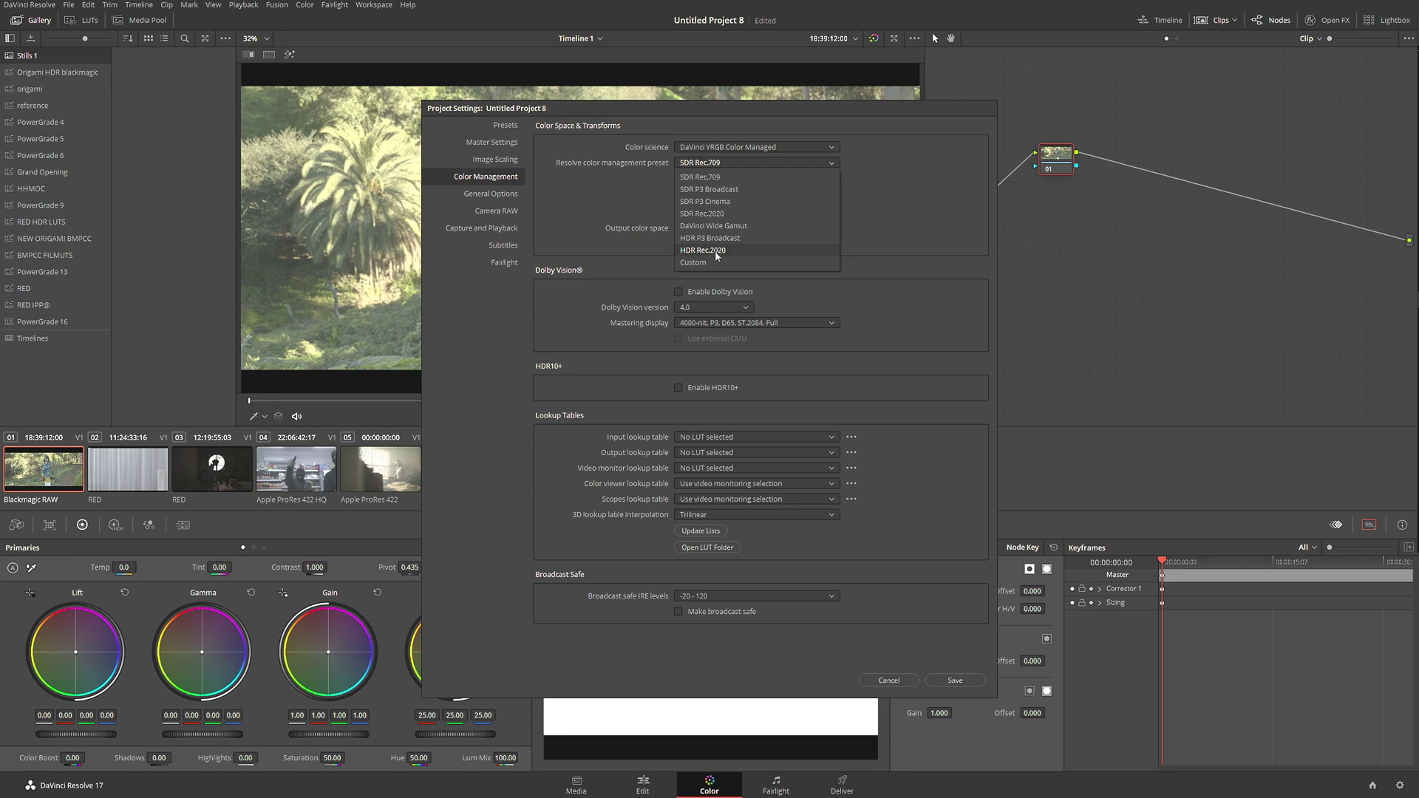
pyautogui.click(716, 252)
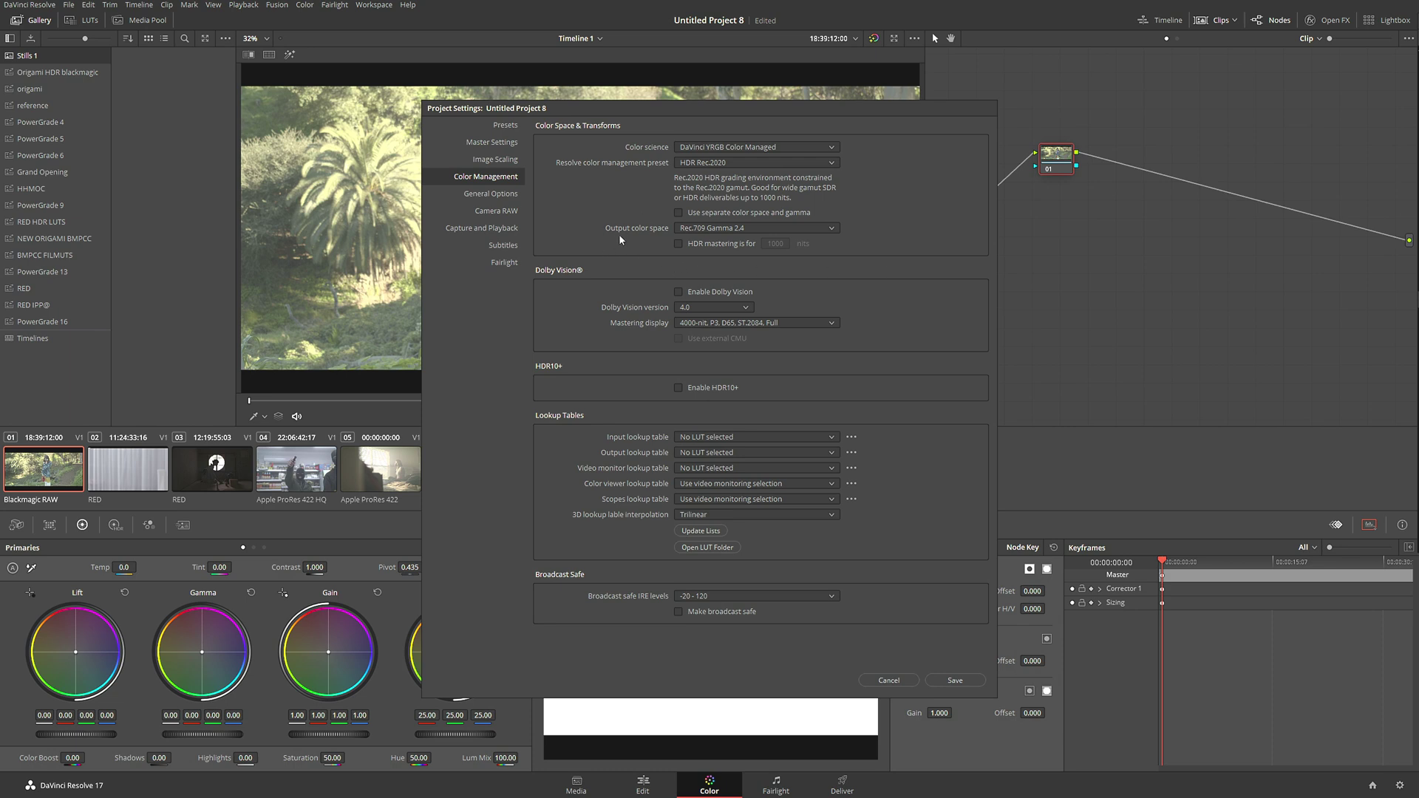
# Set the output color space to Rec.2020 ST2084 1000 nits and enable HDR mastering for 1000 nits.
pyautogui.click(790, 228)
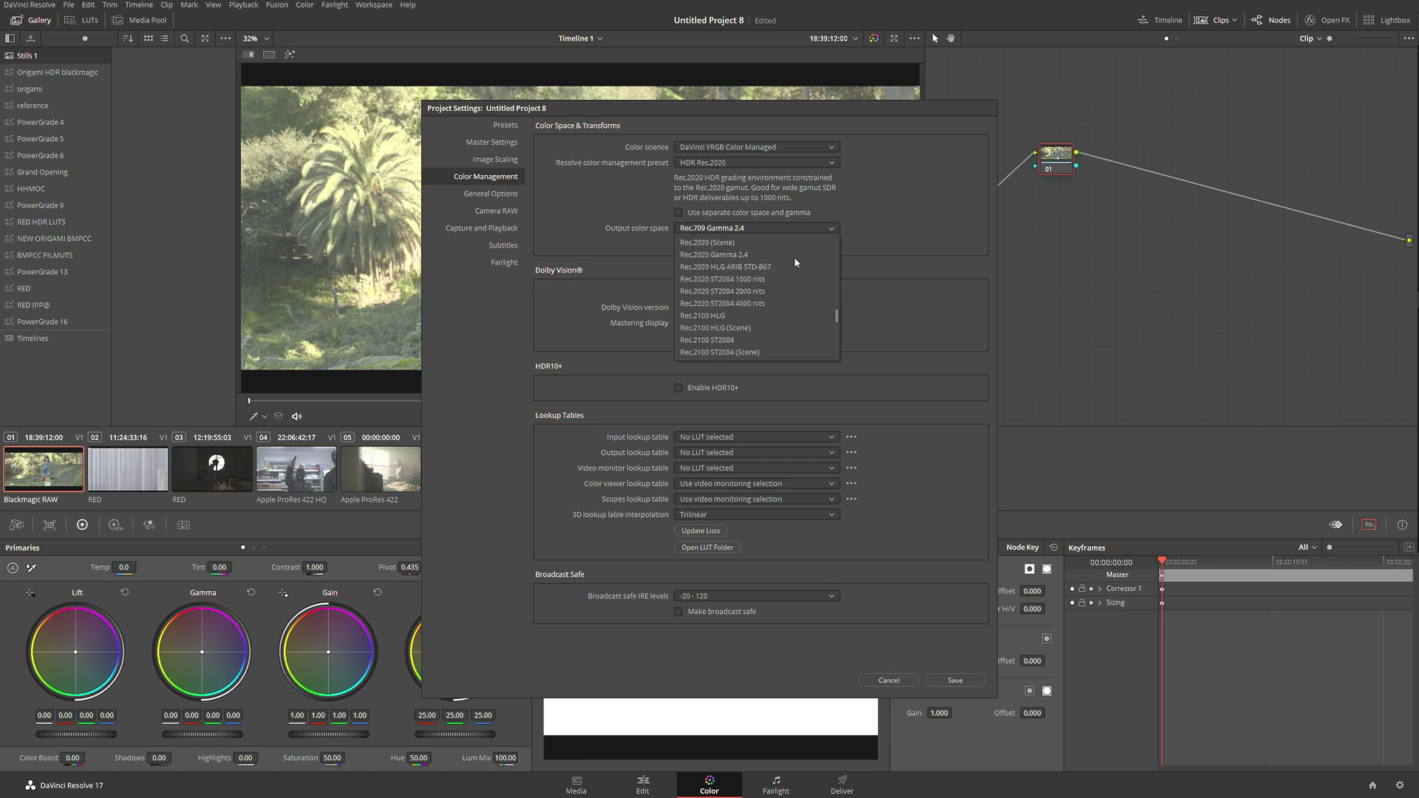
pyautogui.scroll(6, 793, 256)
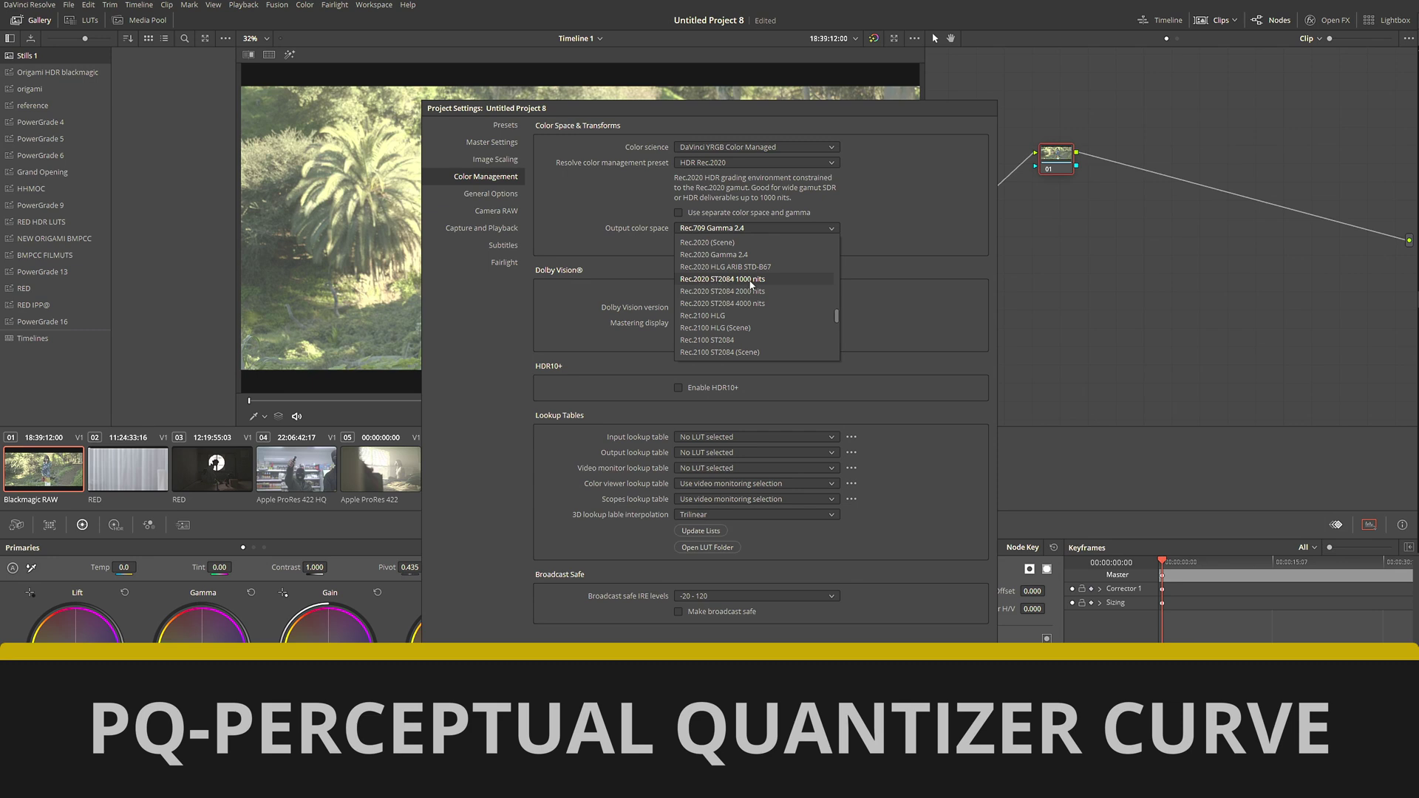
pyautogui.click(751, 281)
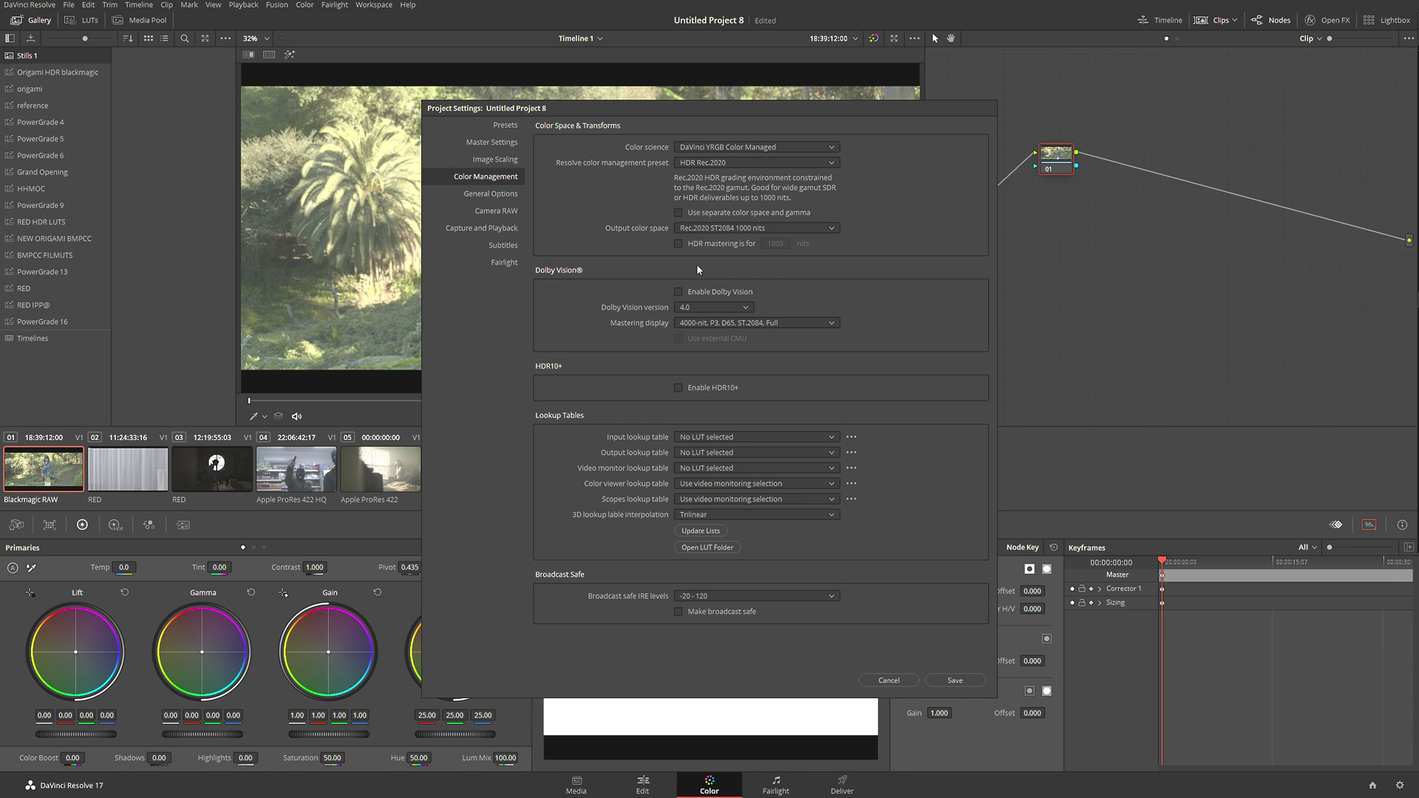
pyautogui.click(676, 243)
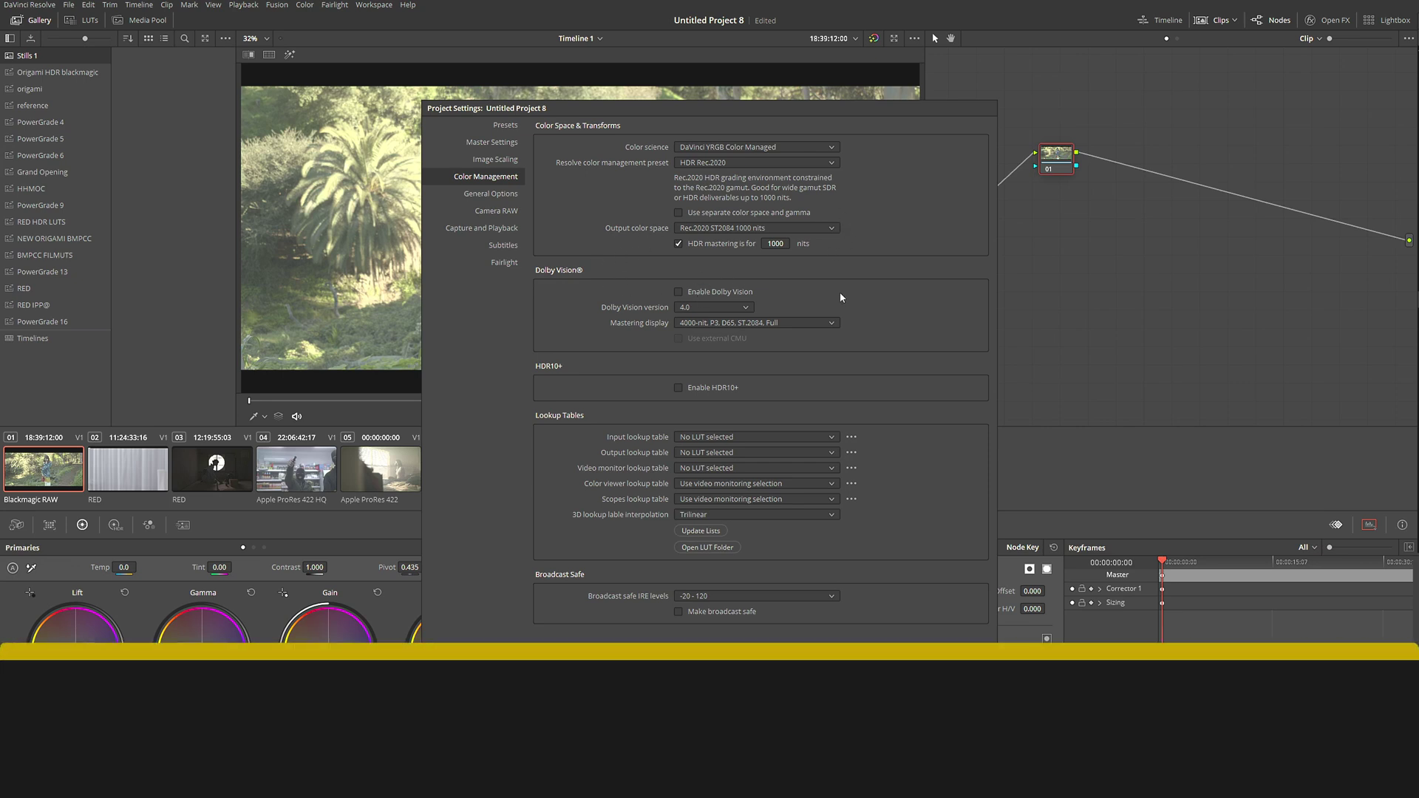
# Enable Dolby Vision with the mastering display 1000-nit, BT.2020, D65, ST.2084, Full, and save the project settings.
pyautogui.click(678, 292)
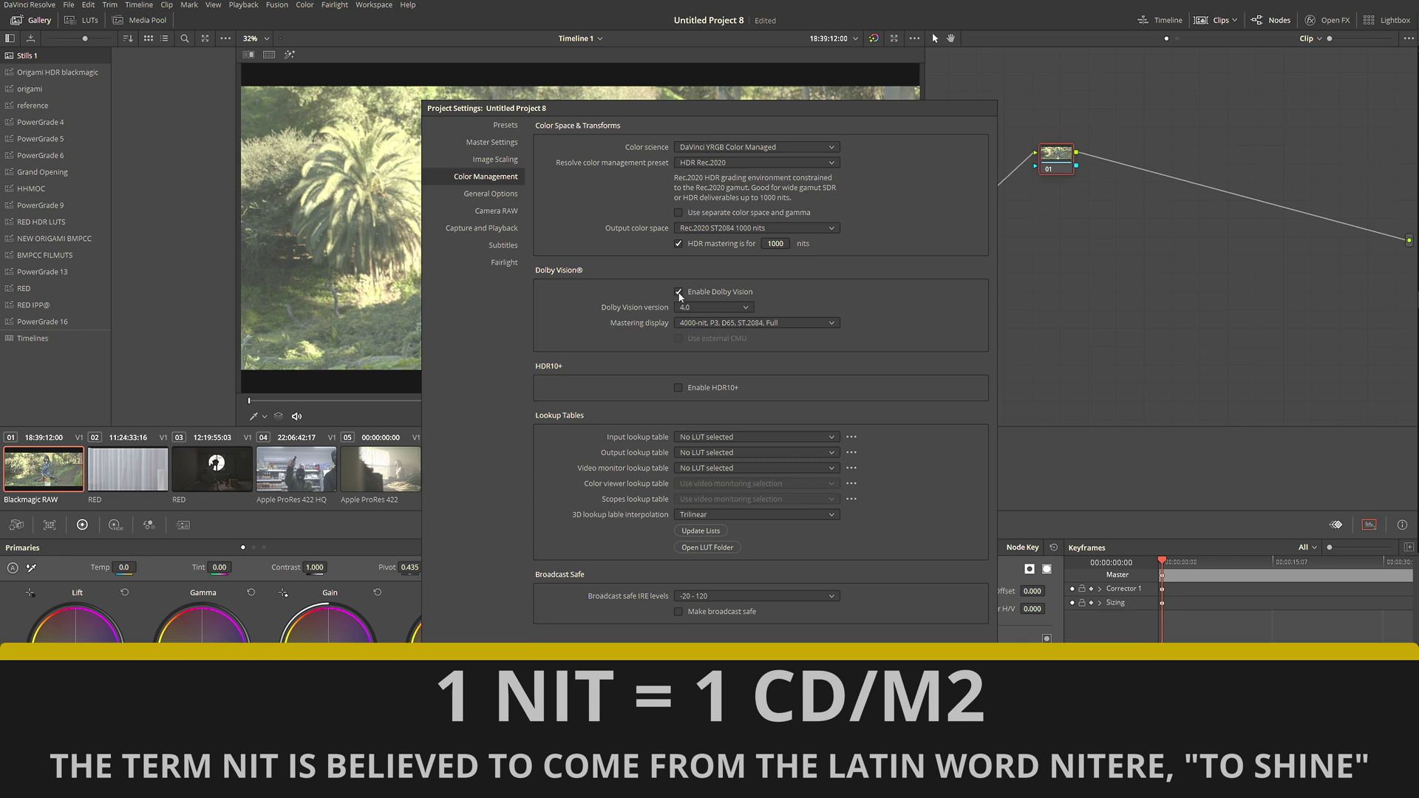
pyautogui.click(739, 323)
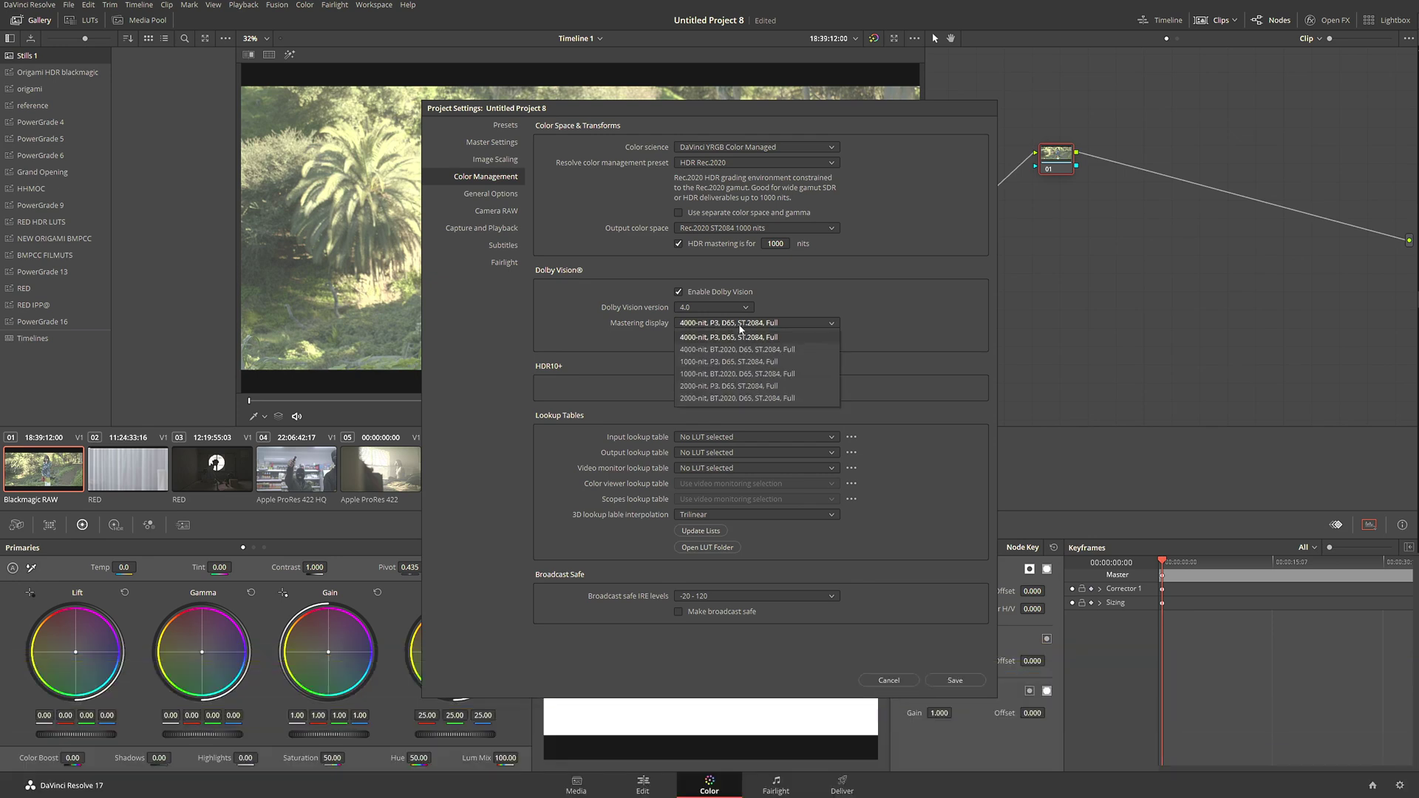
pyautogui.click(785, 374)
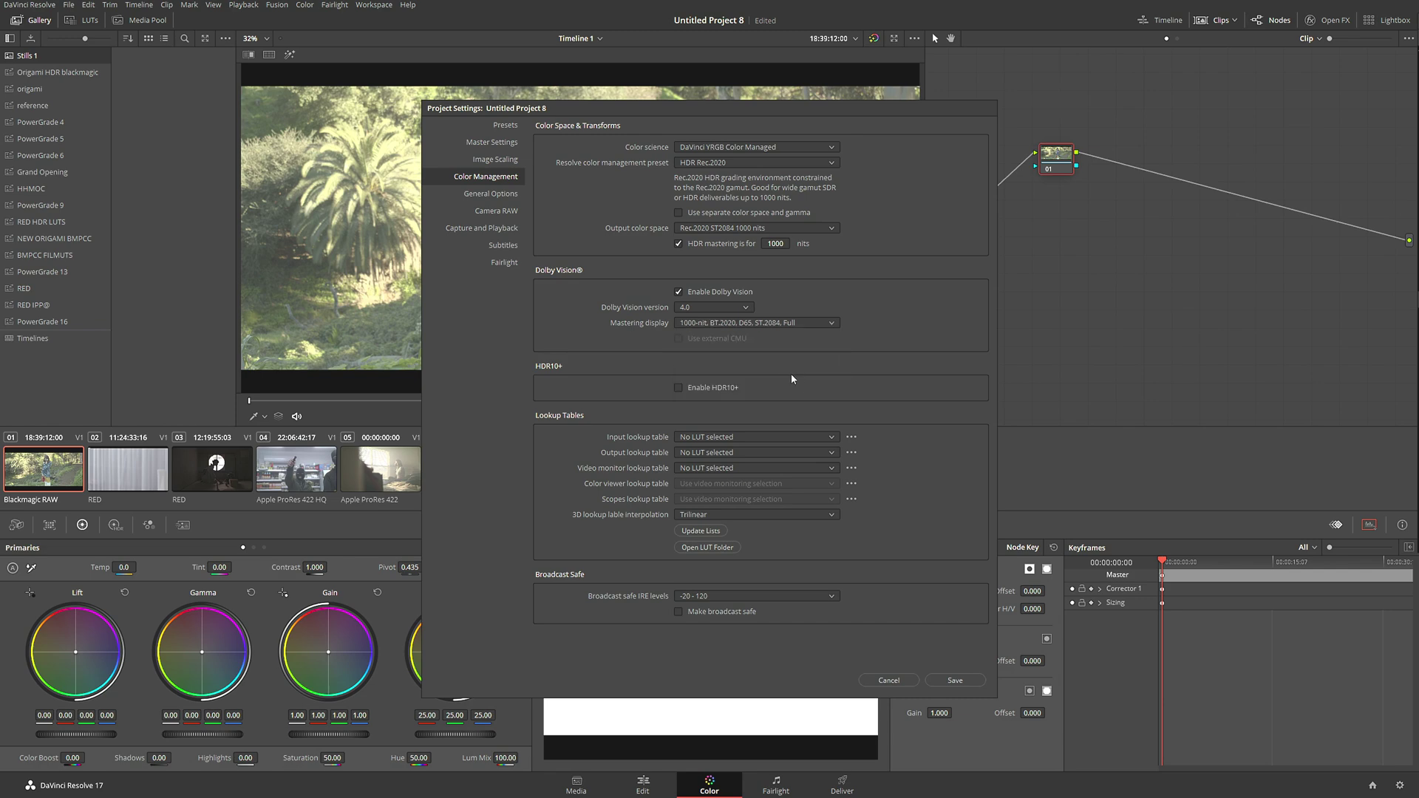
pyautogui.click(953, 680)
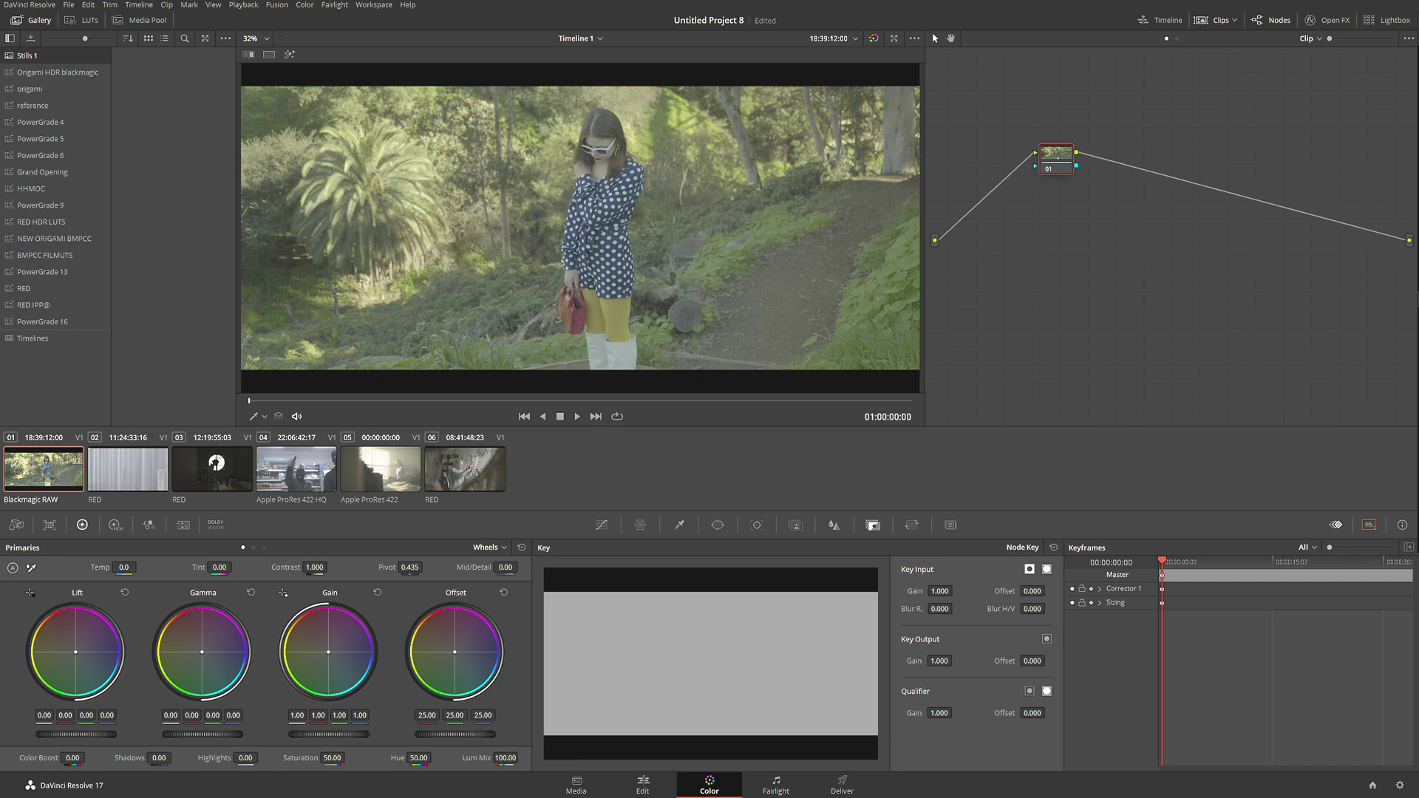
# Show the scopes with the HDR (ST.2084/HLG) waveform scale, move them clear of the viewer, and put the playhead at 01:00:14:00.
pyautogui.hotkey('ctrl', 'shift', 'w')
pyautogui.moveTo(1389, 151); pyautogui.dragTo(485, 123)
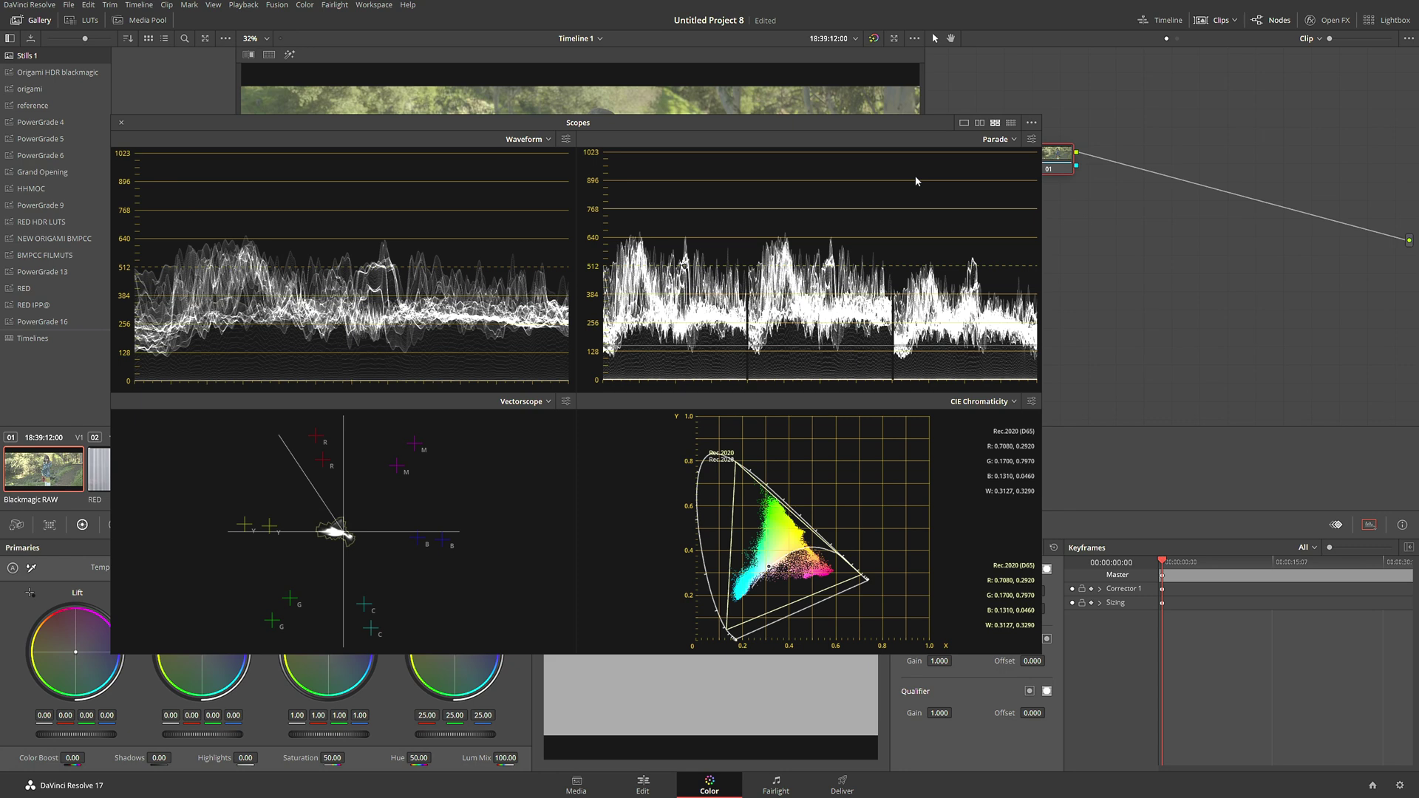
pyautogui.click(1031, 124)
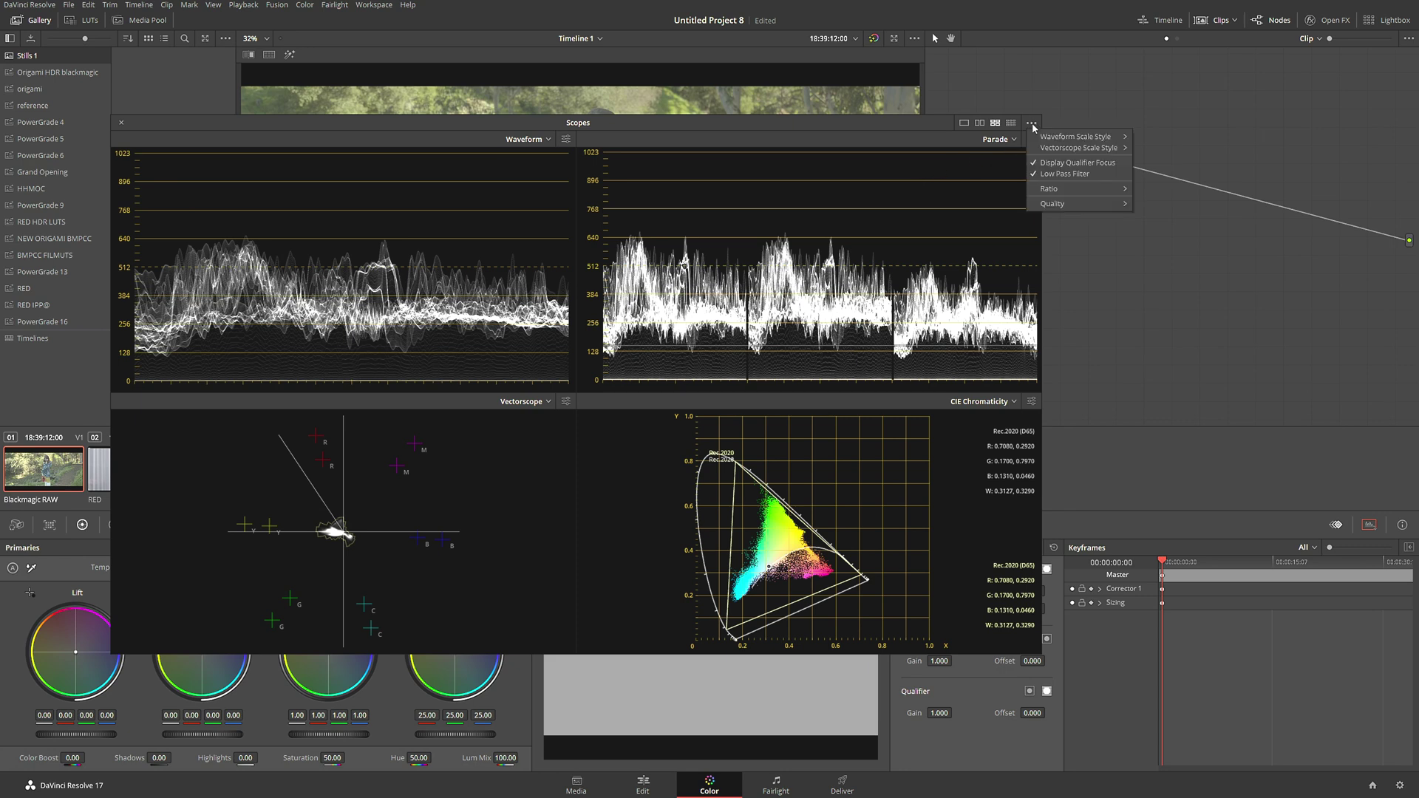
pyautogui.moveTo(1039, 141)
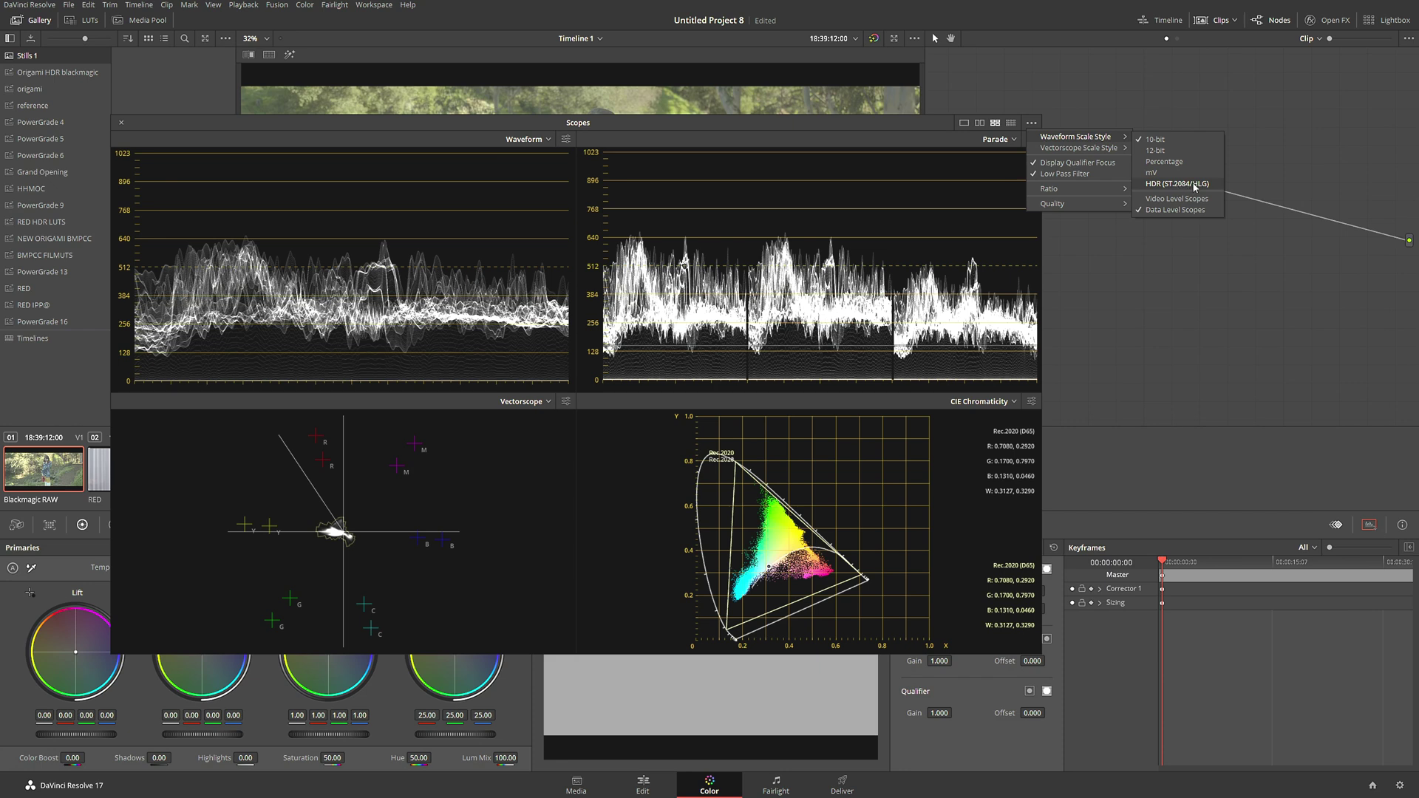
pyautogui.click(1171, 185)
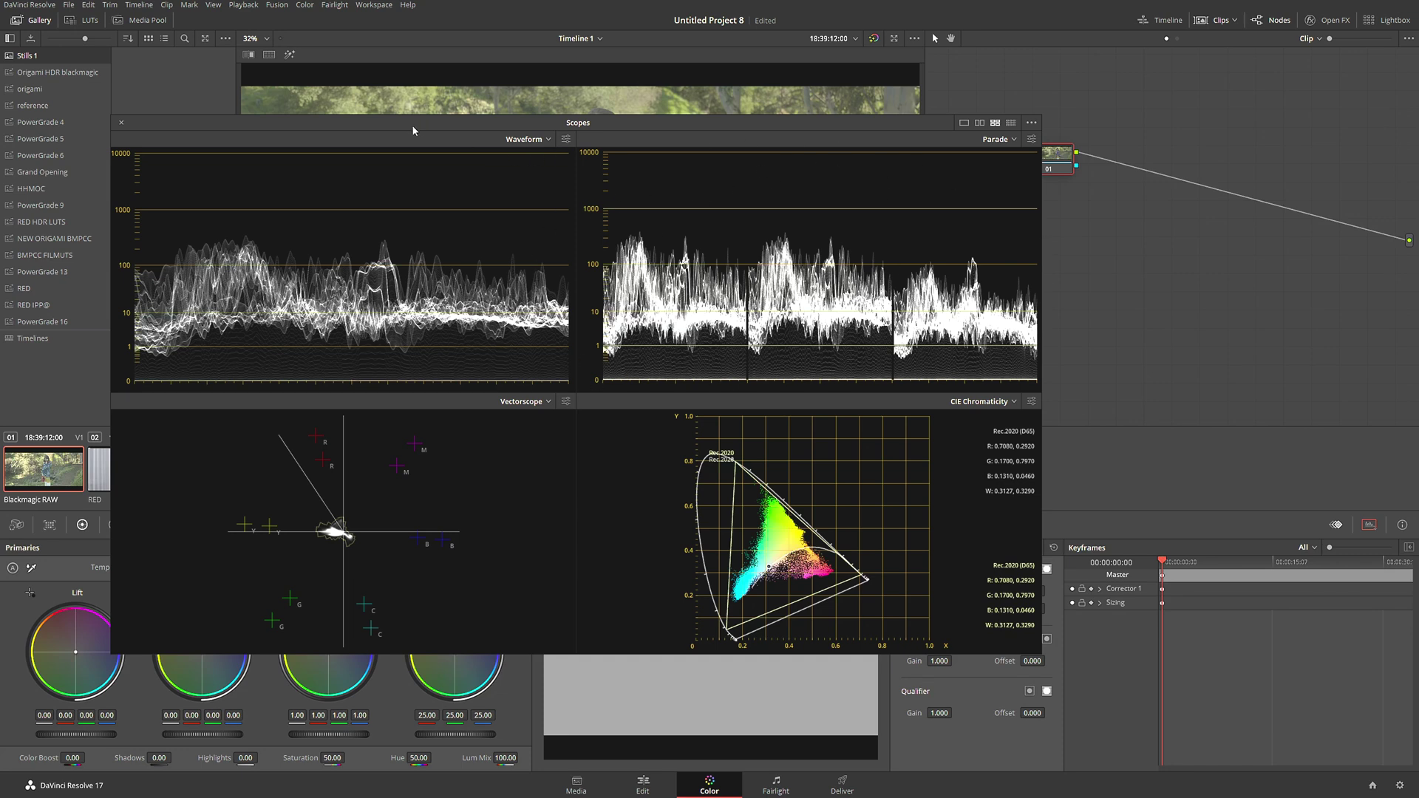
pyautogui.moveTo(410, 126); pyautogui.dragTo(1418, 103)
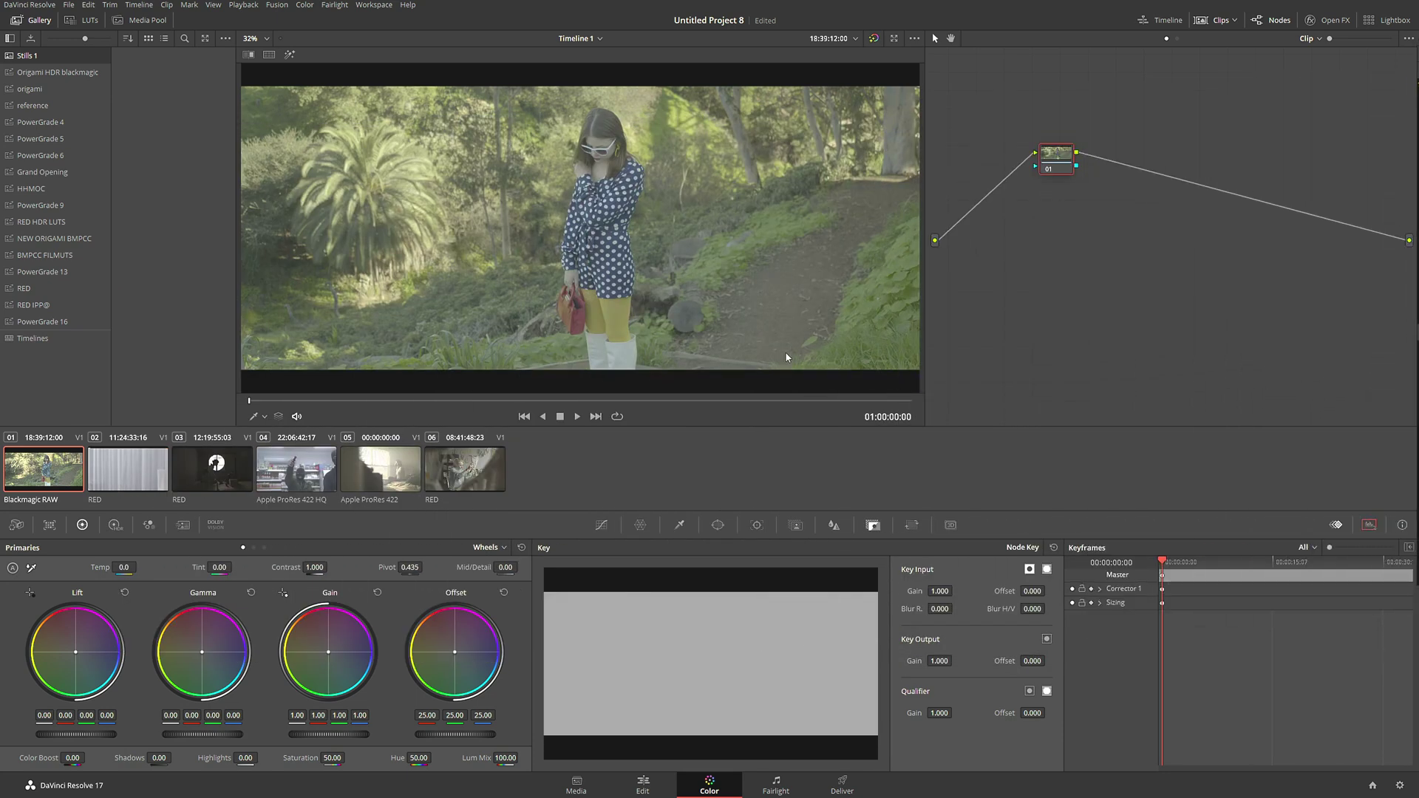
pyautogui.moveTo(445, 401); pyautogui.dragTo(518, 404)
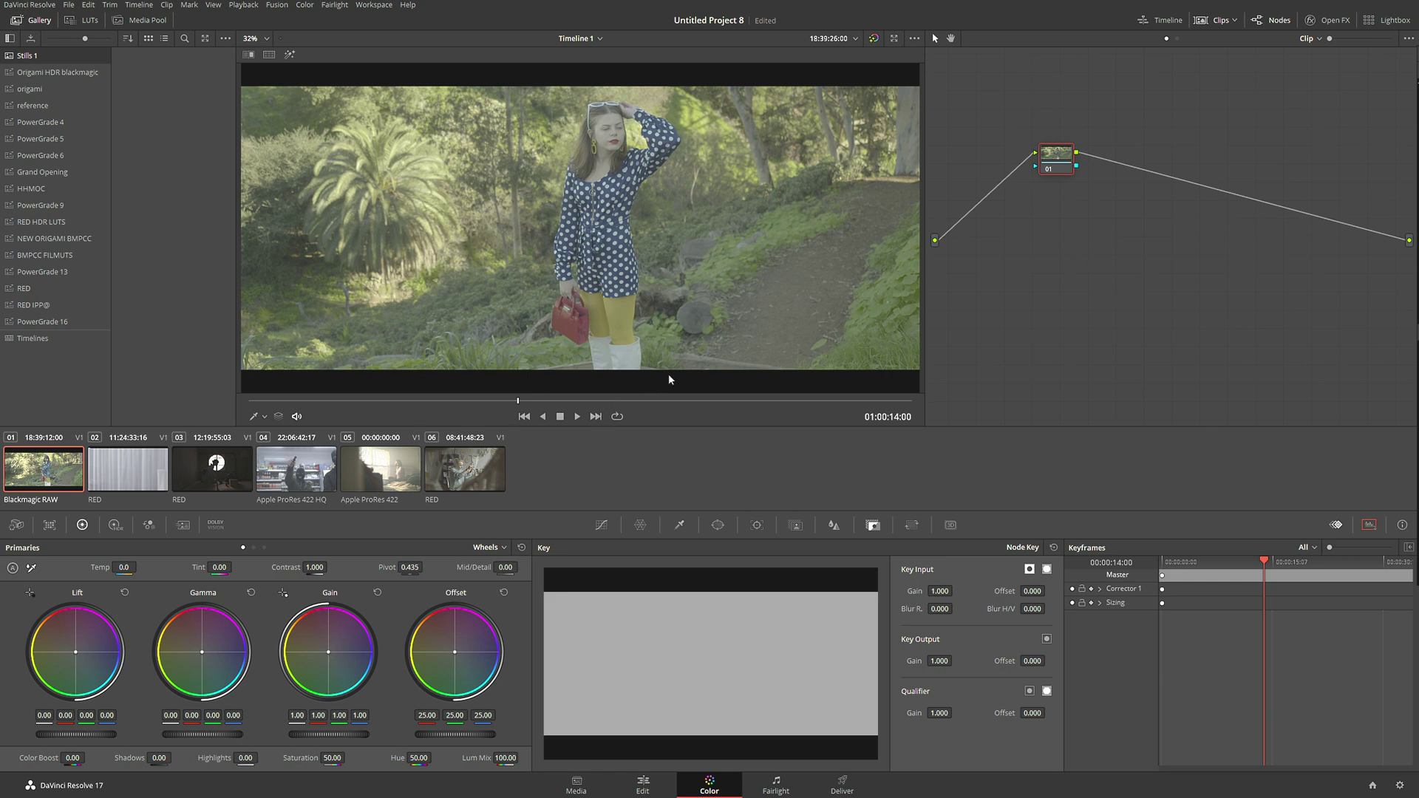
# Set the video monitoring format to UHD 2160p 23.976 in the project's master settings.
pyautogui.click(1401, 785)
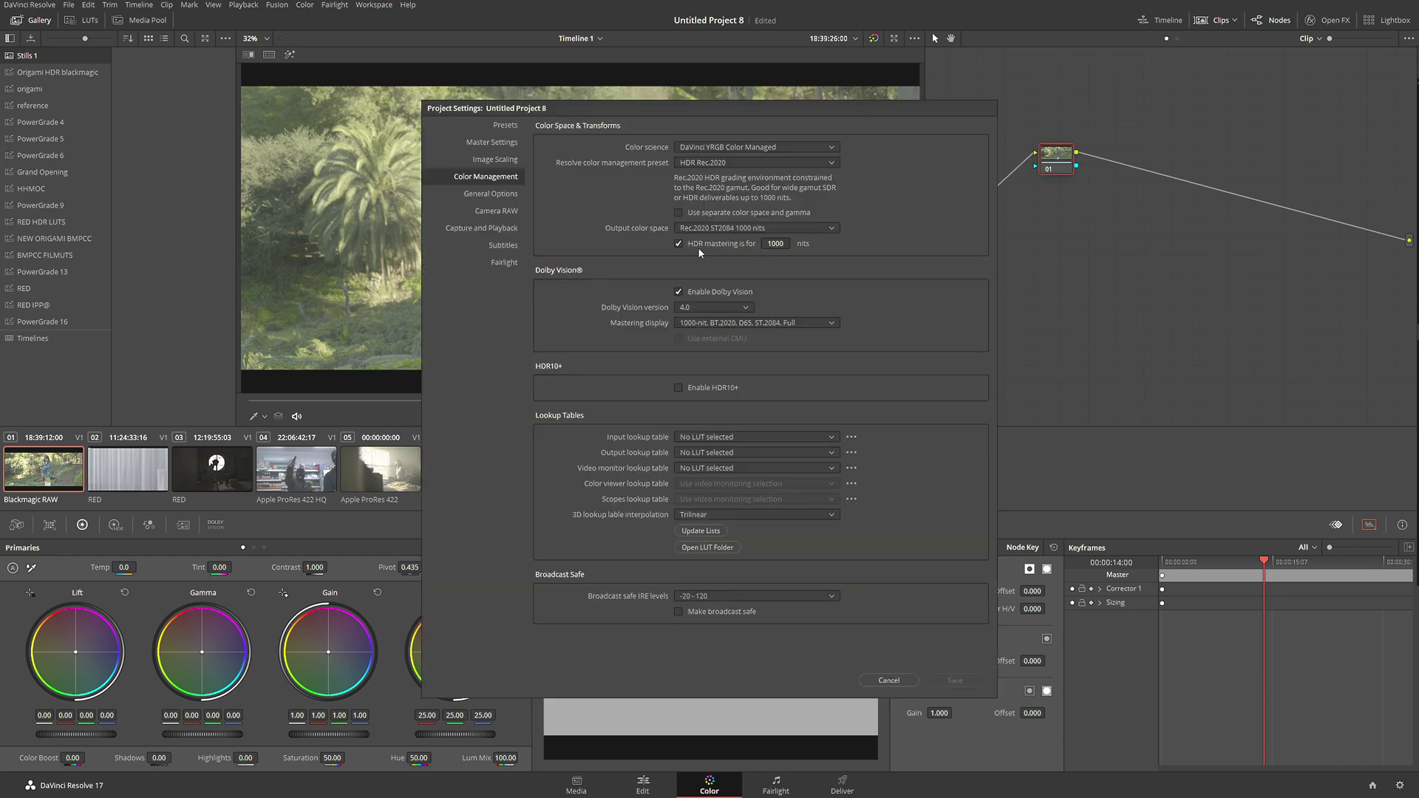
pyautogui.click(479, 145)
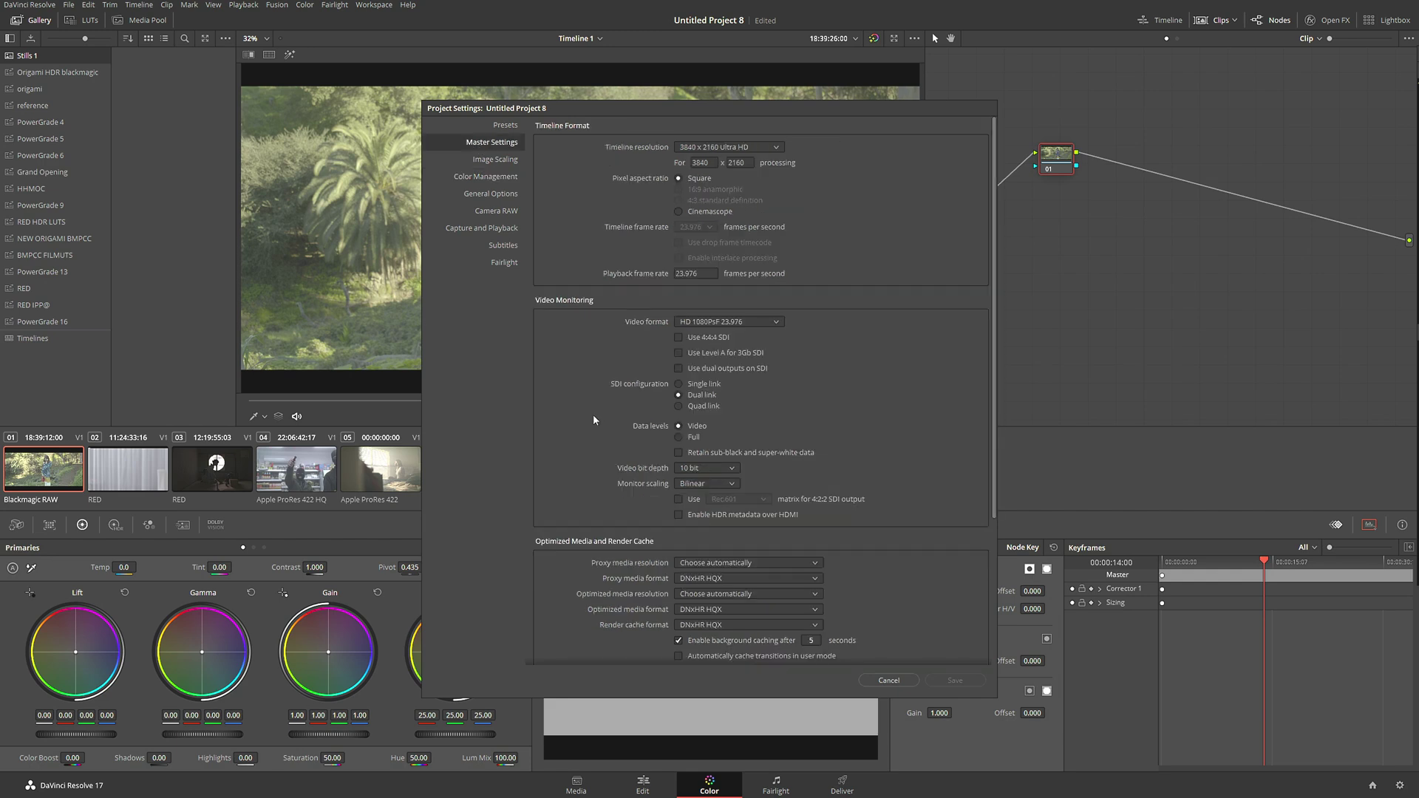
pyautogui.click(776, 323)
pyautogui.scroll(-5, 758, 384)
pyautogui.scroll(-5, 760, 385)
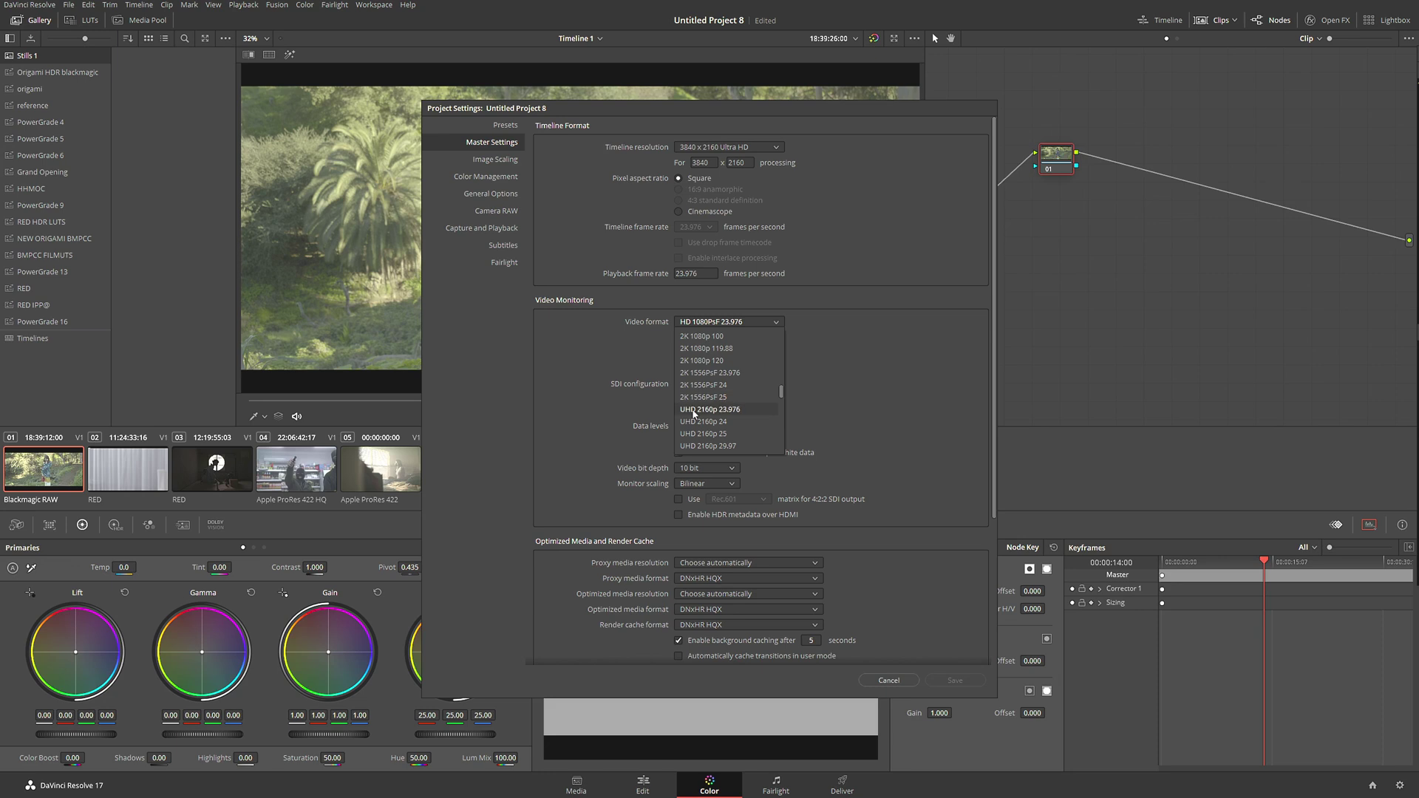
pyautogui.click(736, 411)
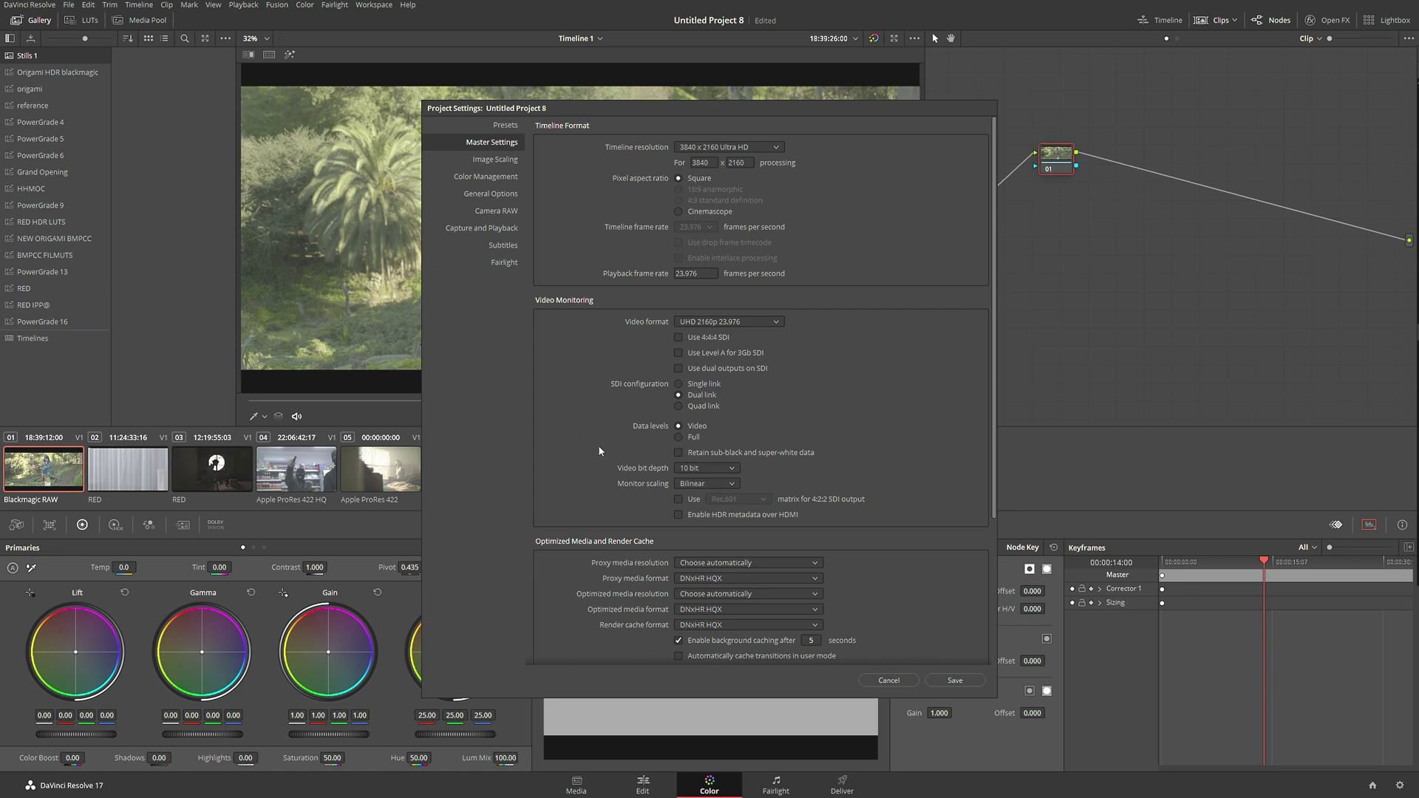
# Set the monitoring data levels to Full, choose the video bit depth, enable HDR metadata over HDMI, and save the settings.
pyautogui.click(678, 436)
pyautogui.click(717, 467)
pyautogui.click(687, 507)
pyautogui.click(678, 515)
pyautogui.click(955, 680)
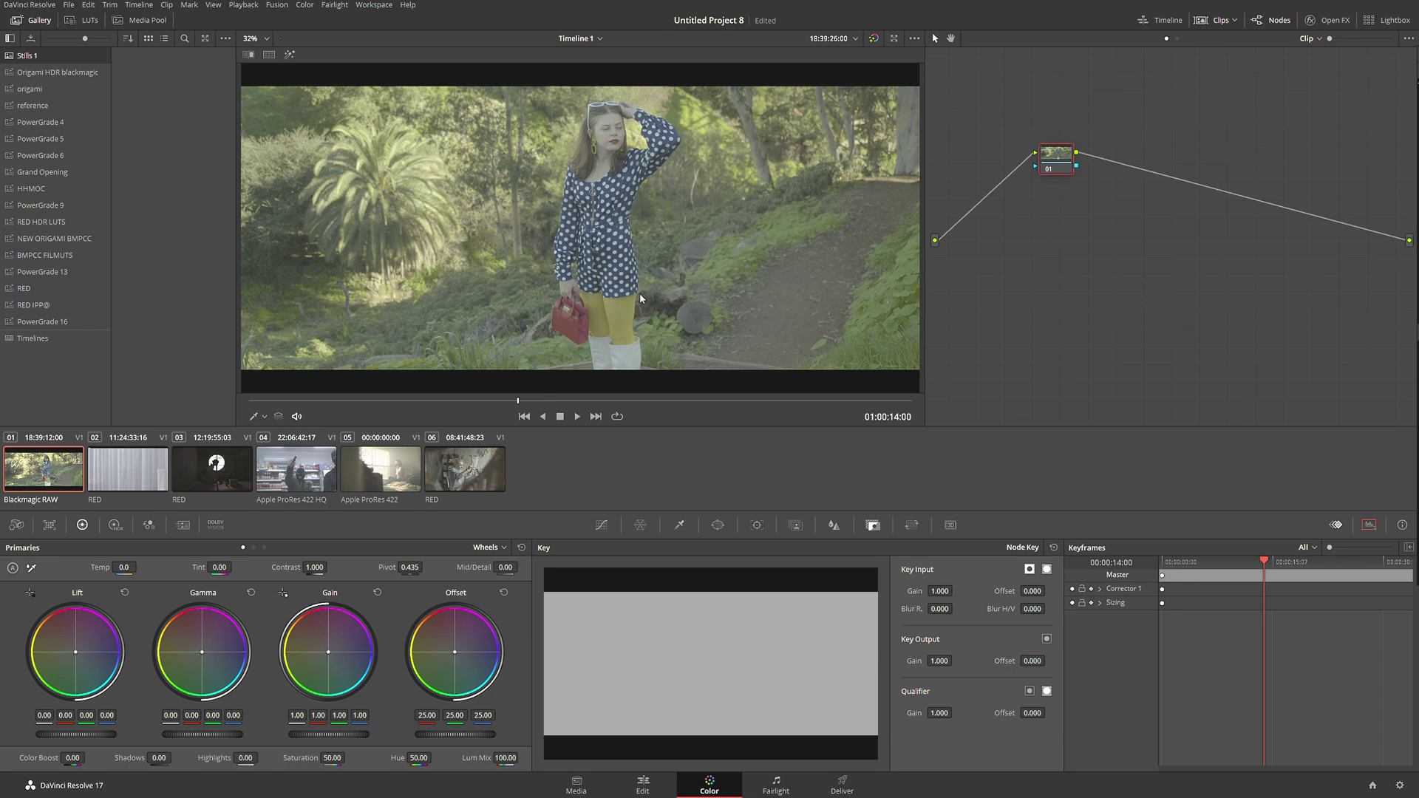
# Play the first clip and scrub through it to 01:00:13:07 to review the picture.
pyautogui.press('space')
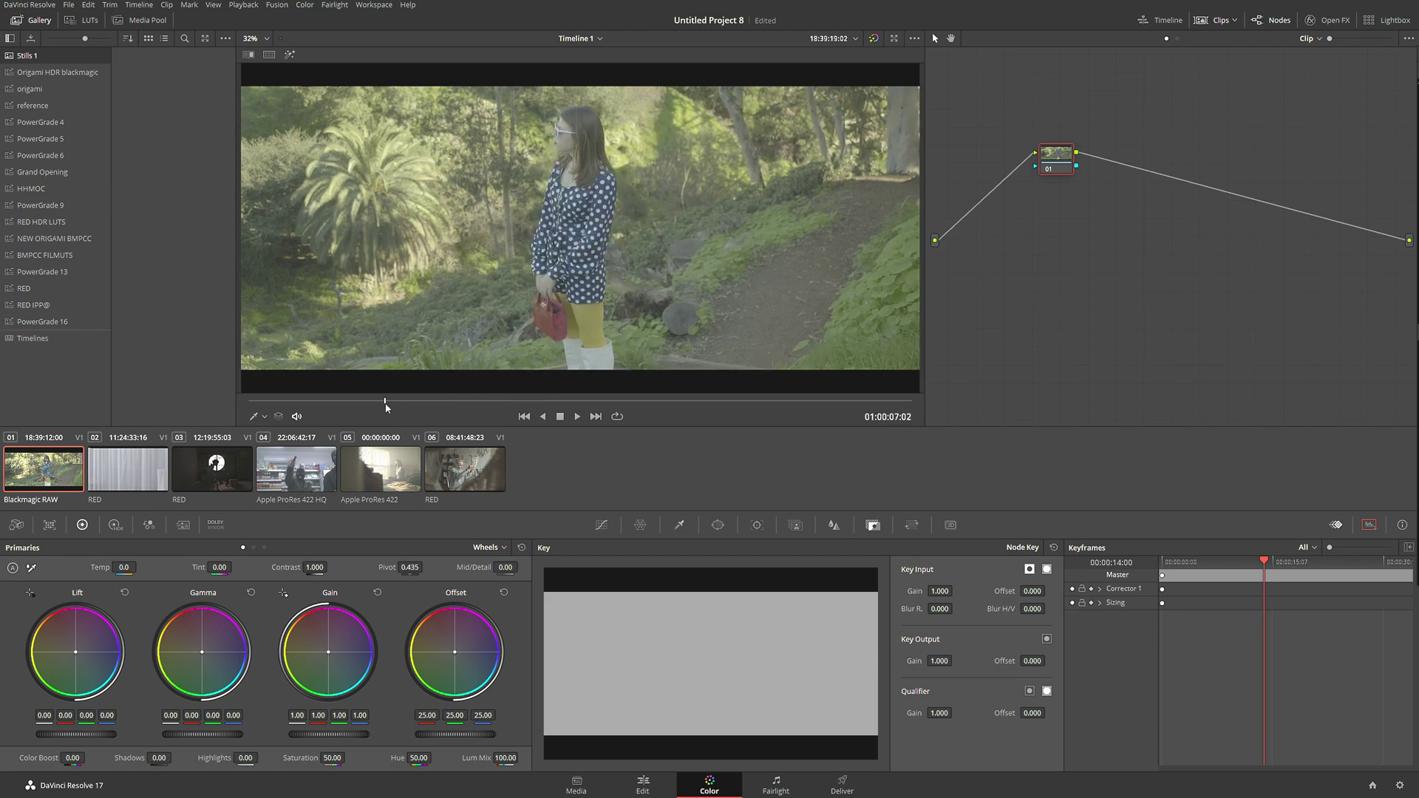
pyautogui.moveTo(555, 399); pyautogui.dragTo(504, 400)
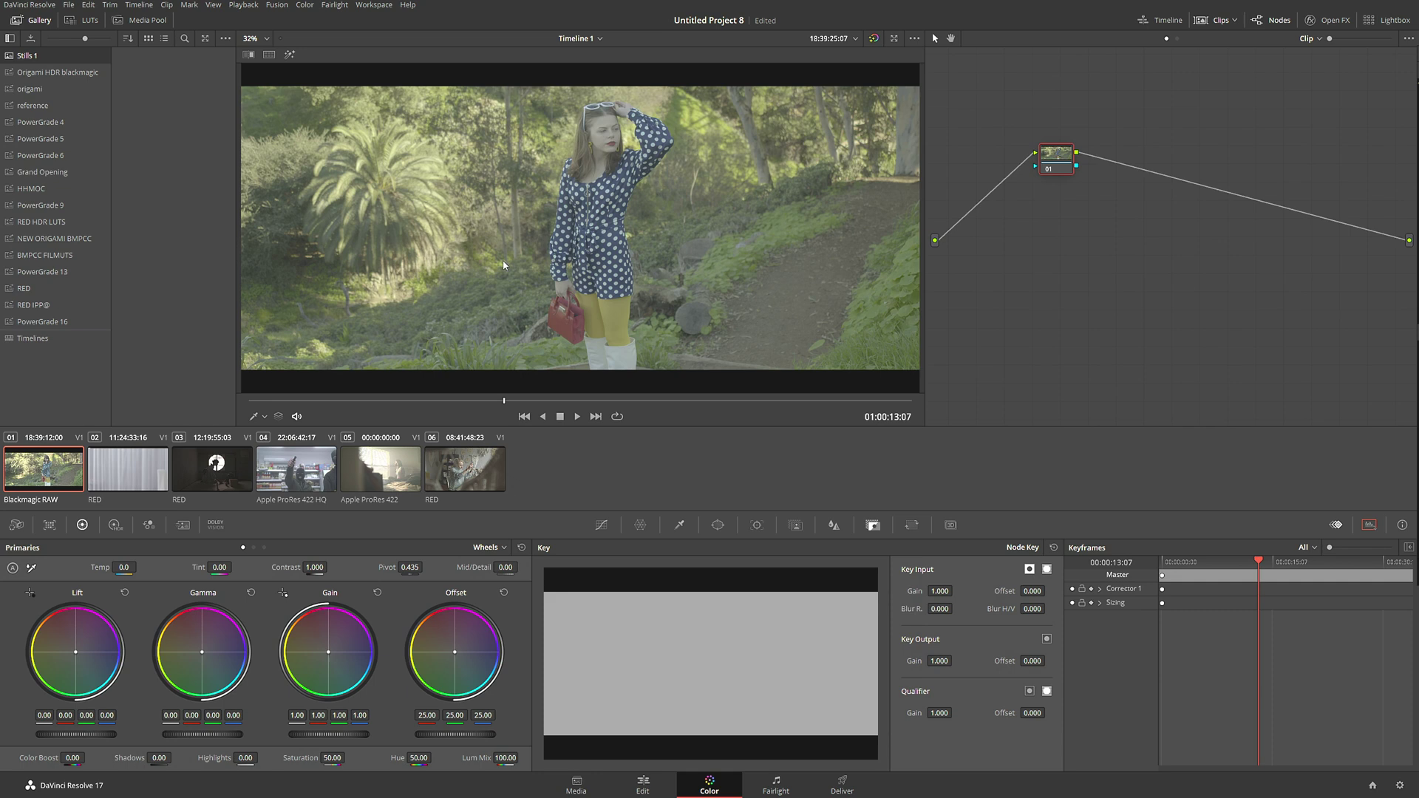
# Apply the Origami Natural Ver 4 LUT ending in 1621_C025 from ORIGAMI HDR's Blackmagic Design folder to the first clip's node, and review the picture at 01:00:12:08.
pyautogui.moveTo(464, 401); pyautogui.dragTo(761, 403)
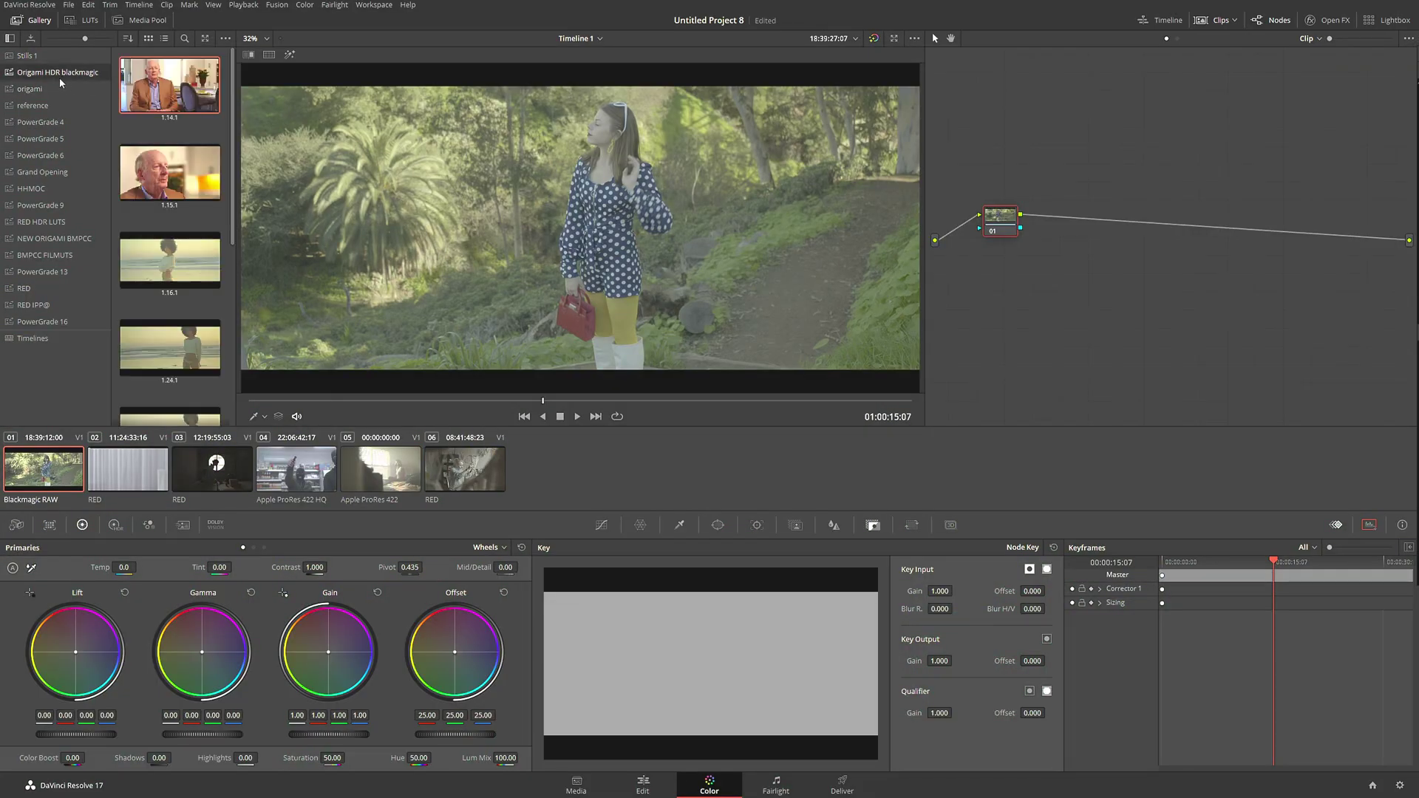
pyautogui.click(83, 20)
pyautogui.click(38, 86)
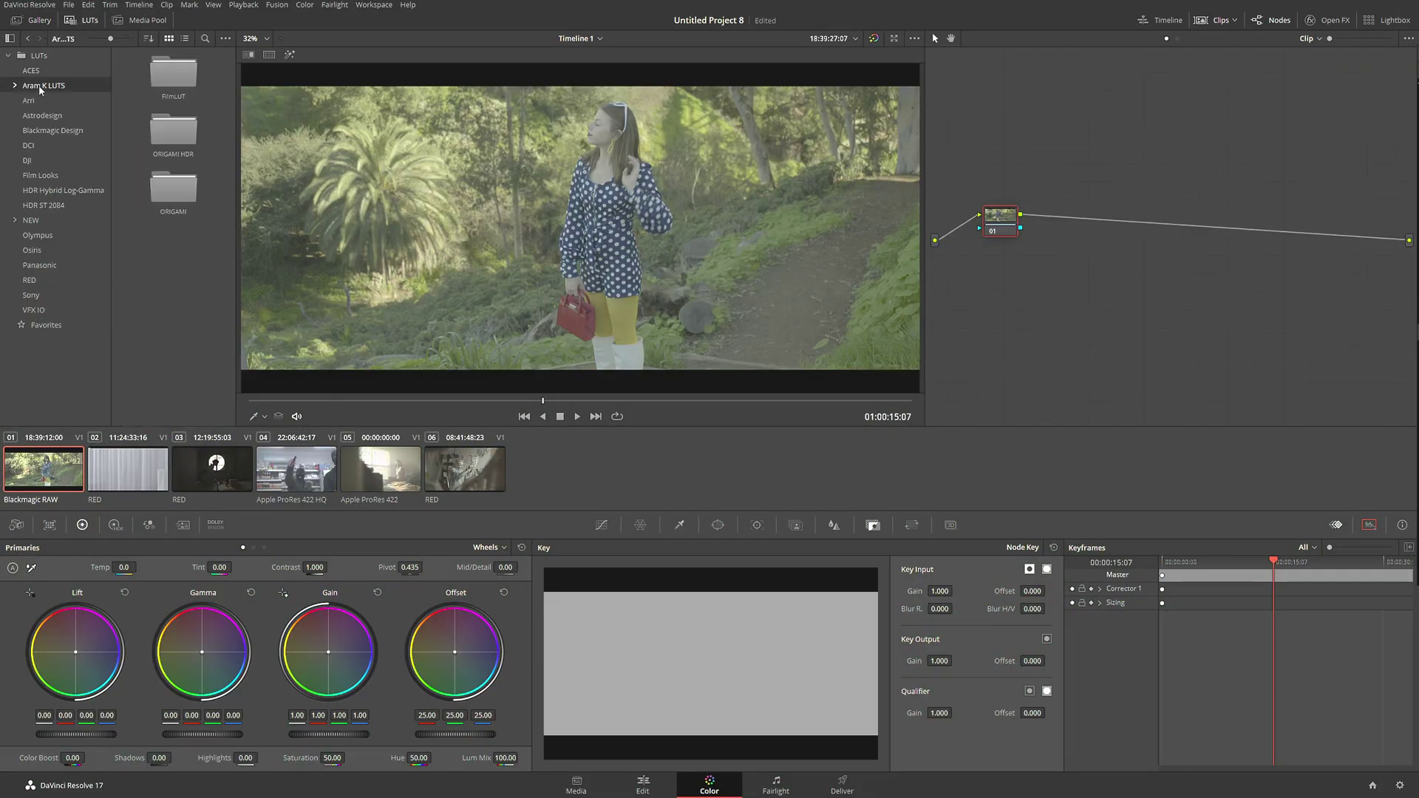
pyautogui.doubleClick(178, 143)
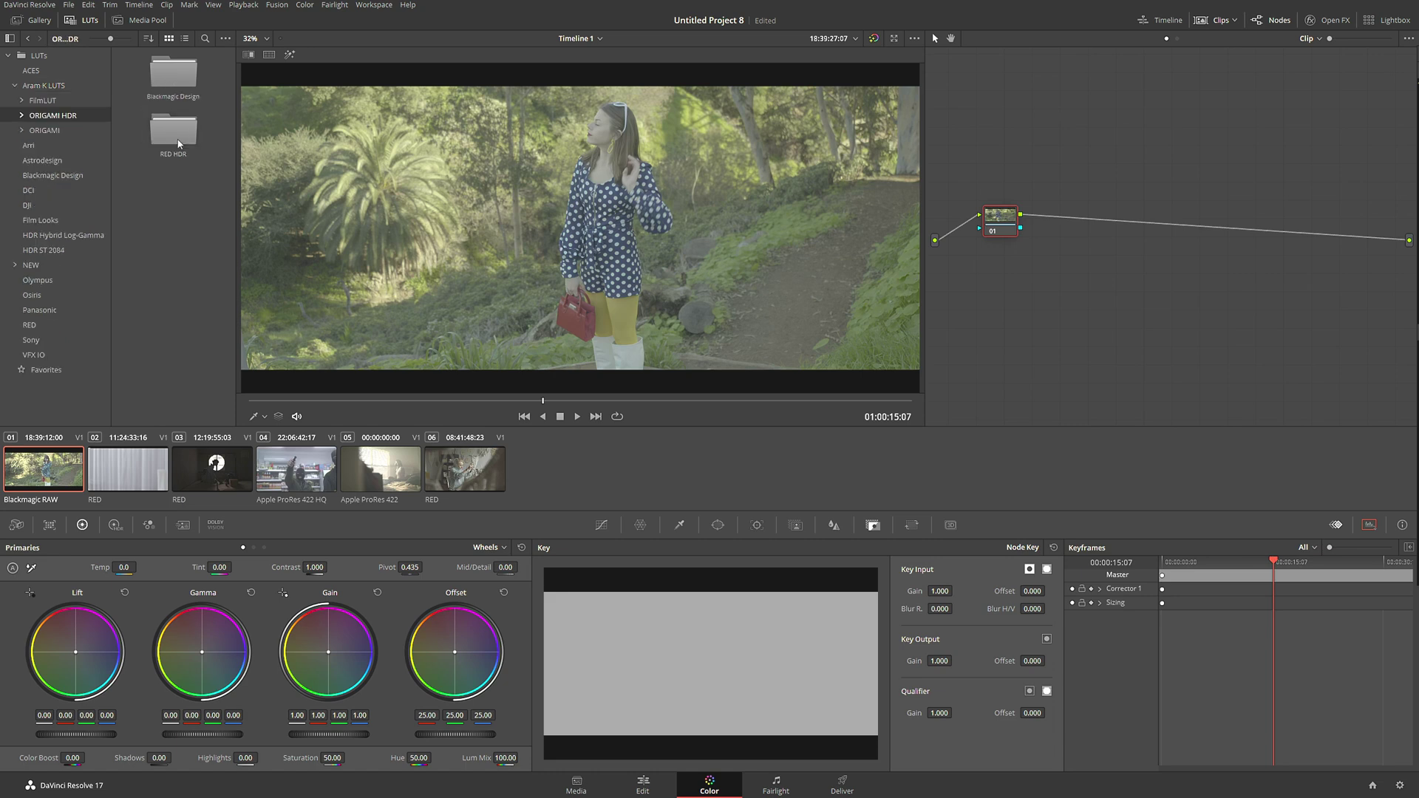
pyautogui.doubleClick(169, 80)
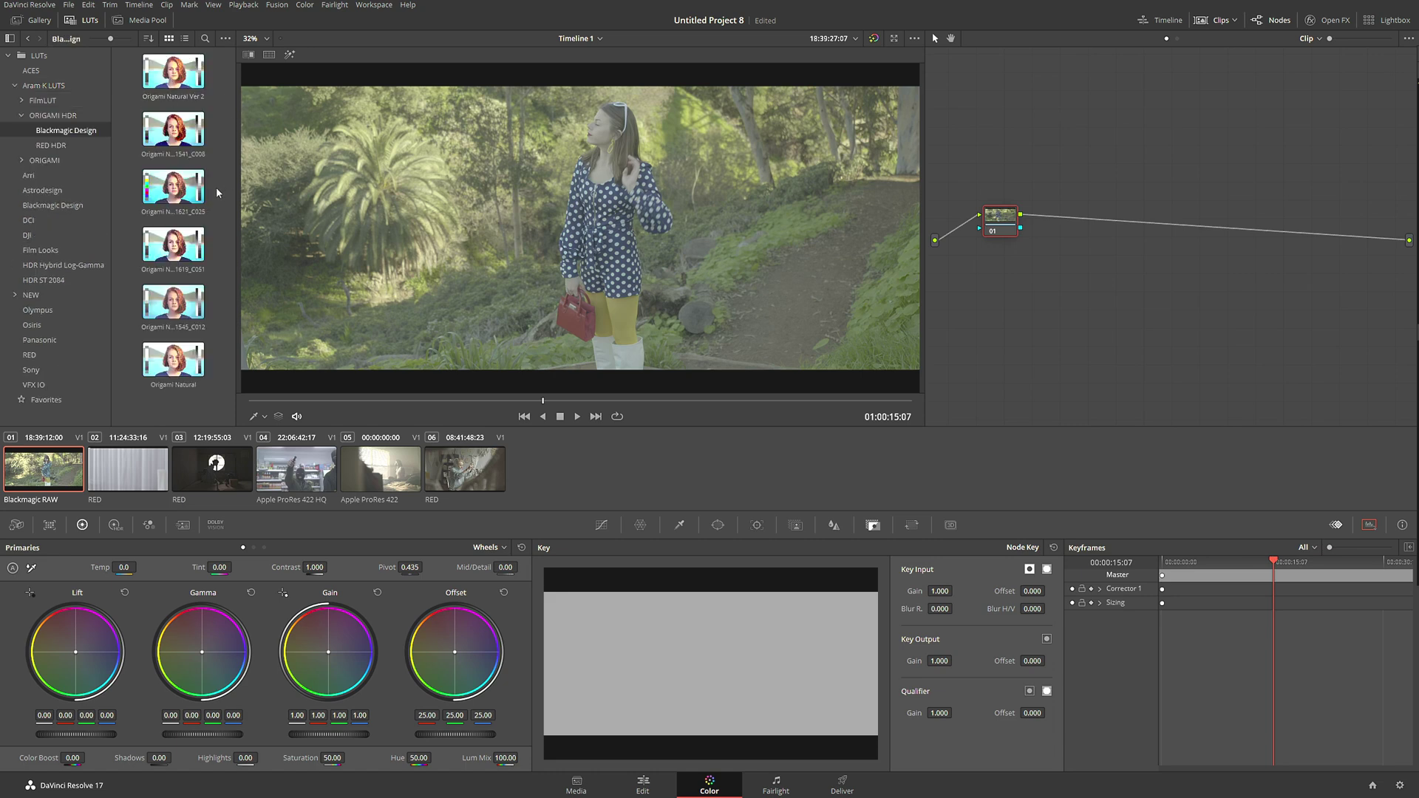
pyautogui.doubleClick(174, 195)
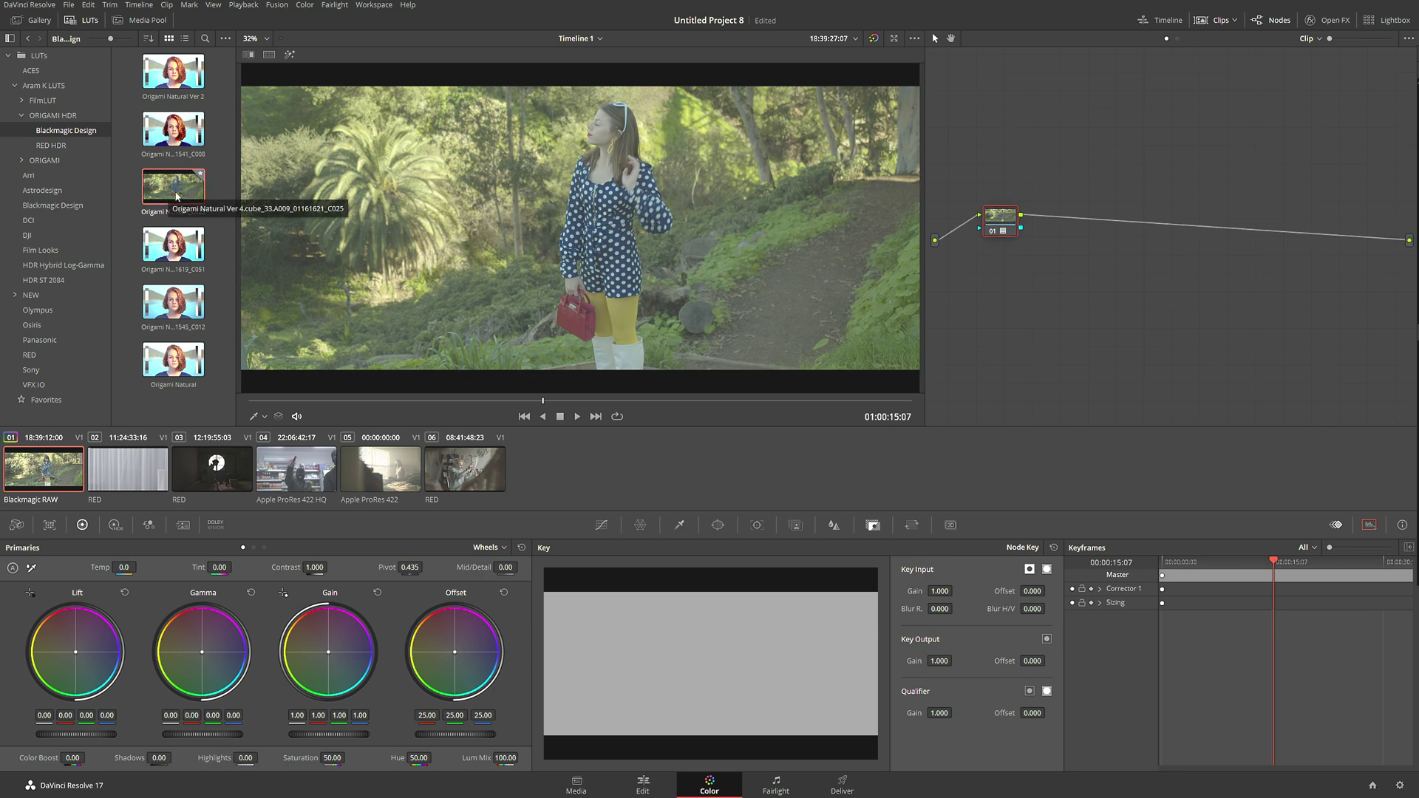
pyautogui.moveTo(402, 405); pyautogui.dragTo(487, 409)
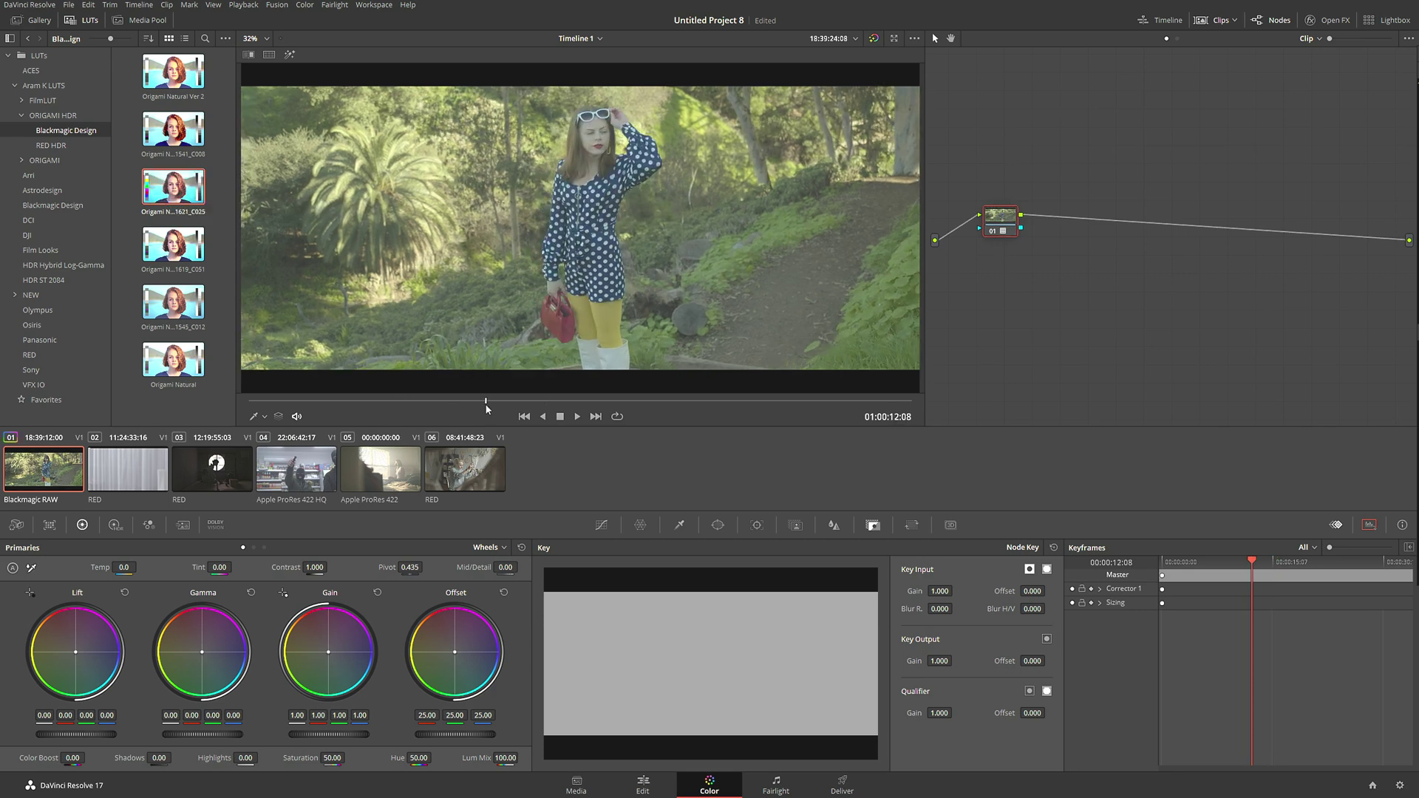